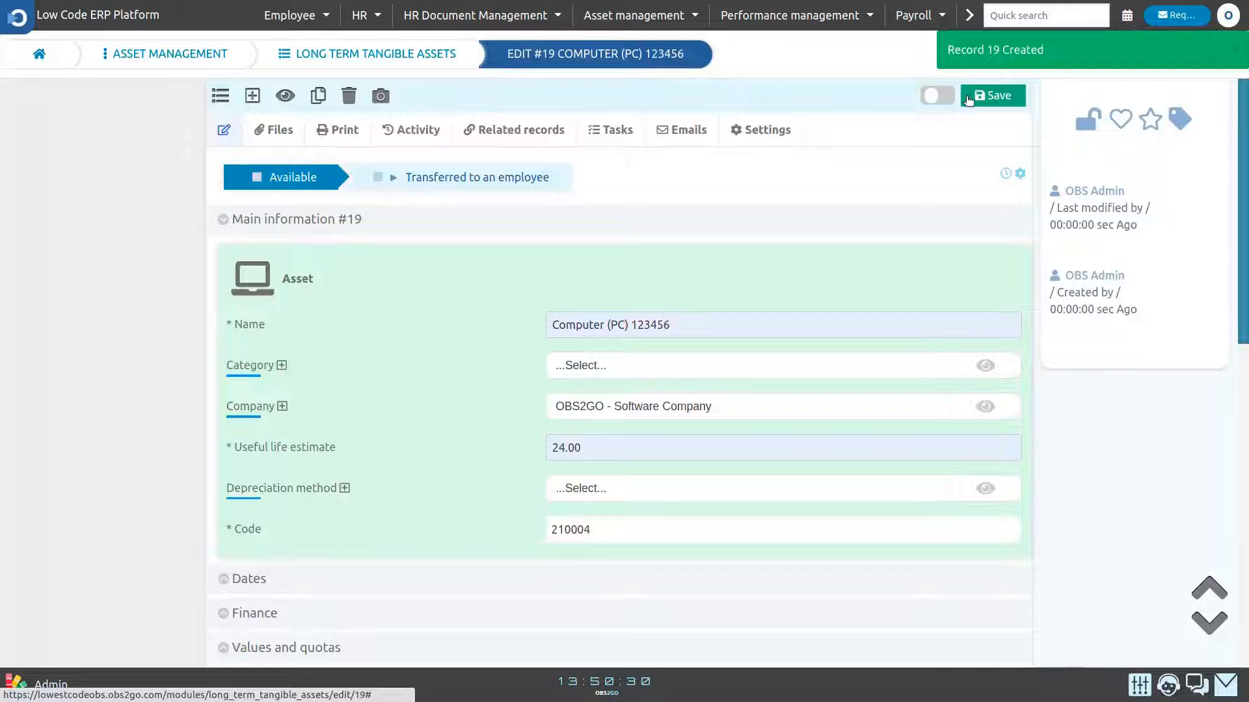
# - Set the asset's internal category to Computers and its office location to UK, and save the record
pyautogui.scroll(-2, 1215, 225)
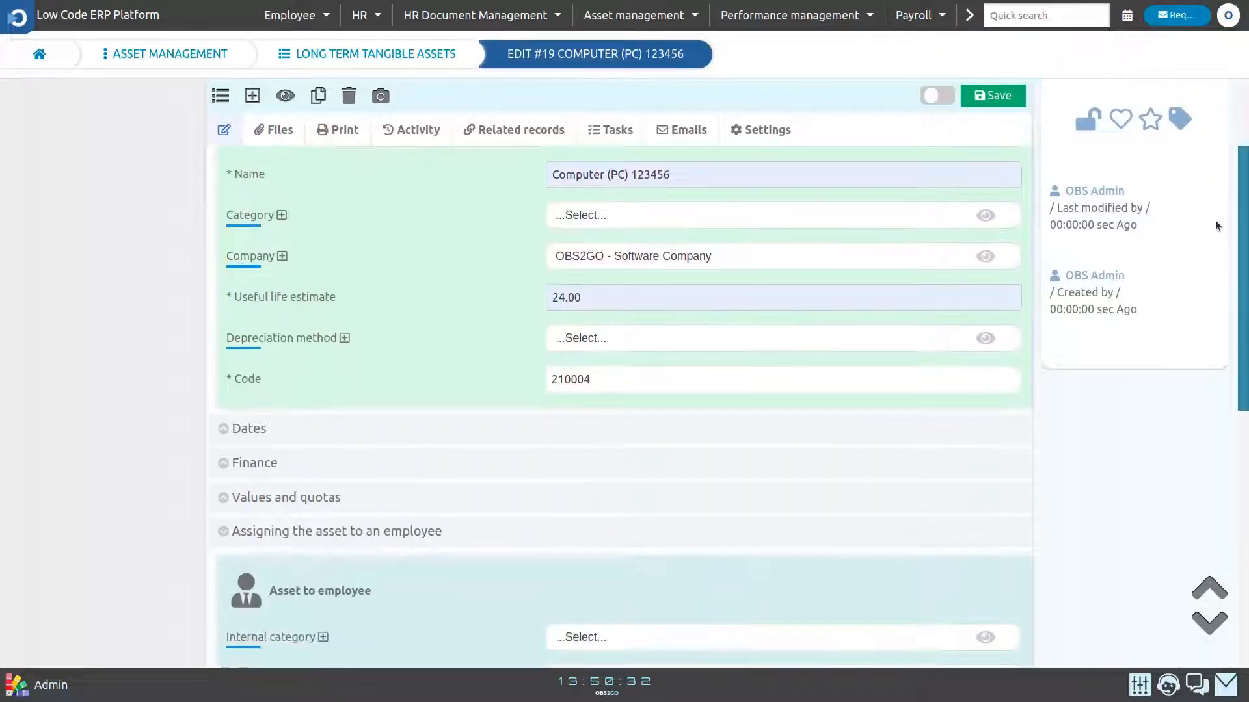
pyautogui.scroll(-5, 1209, 273)
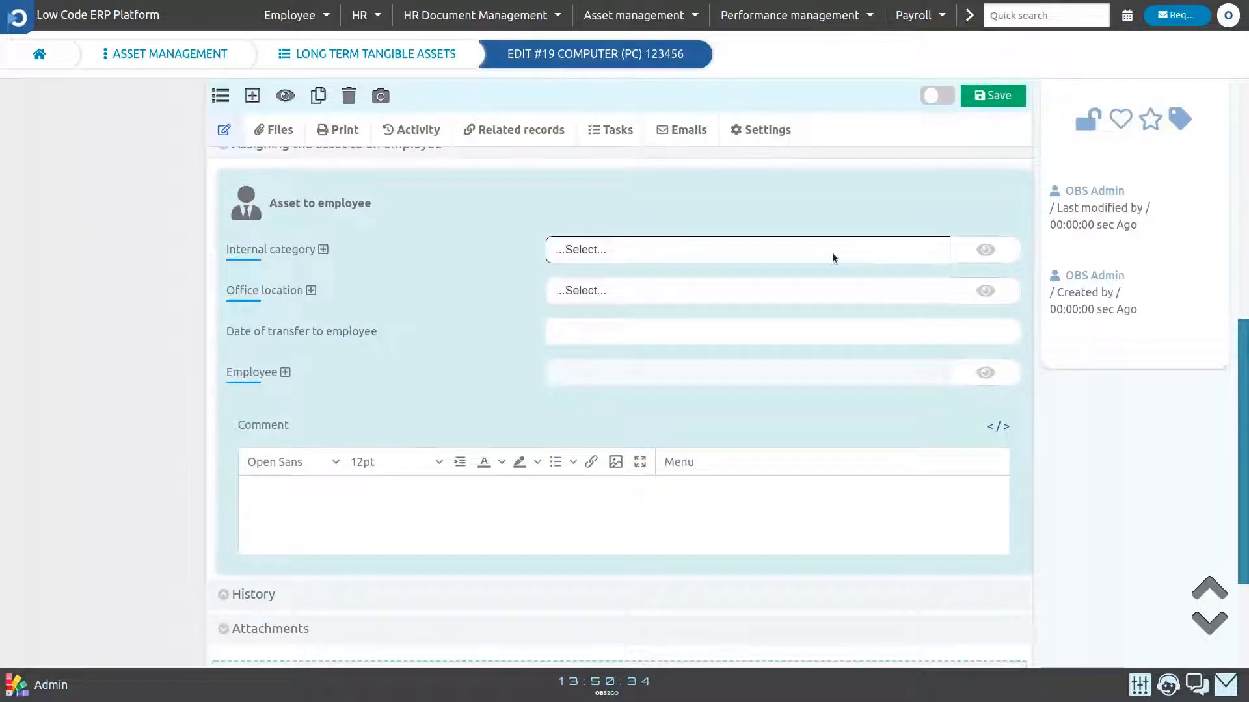
pyautogui.click(668, 250)
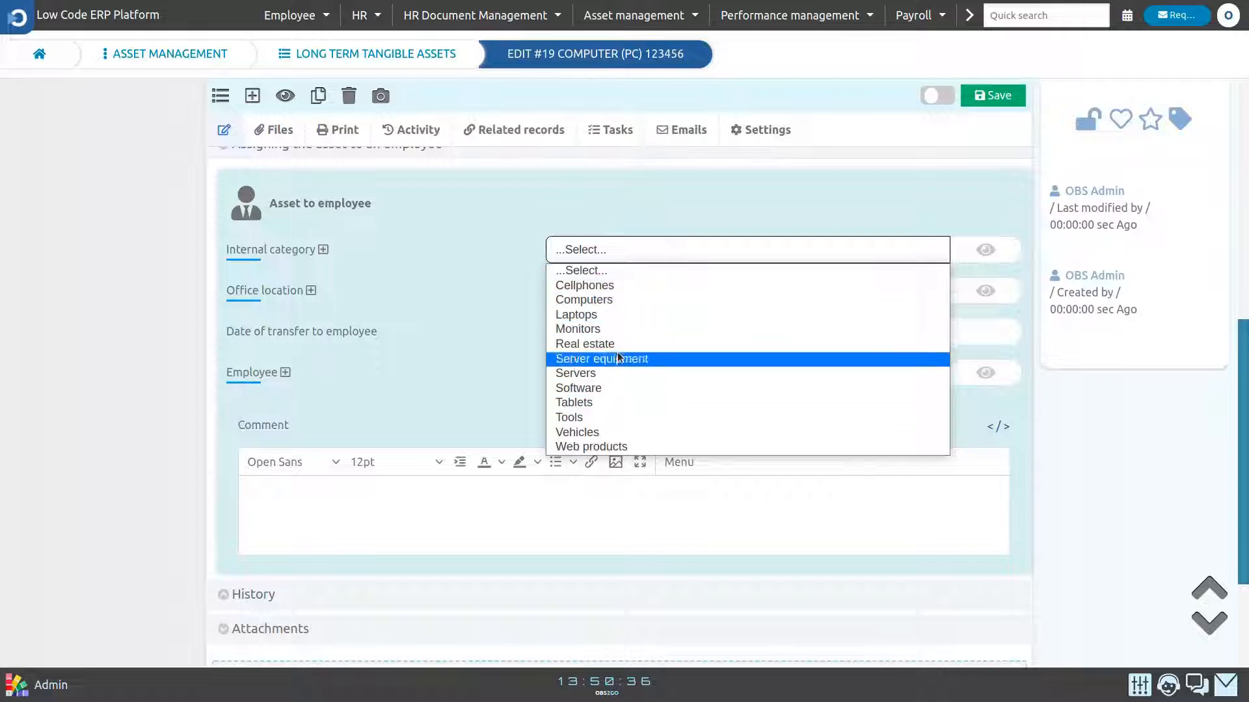
pyautogui.click(614, 303)
pyautogui.click(591, 294)
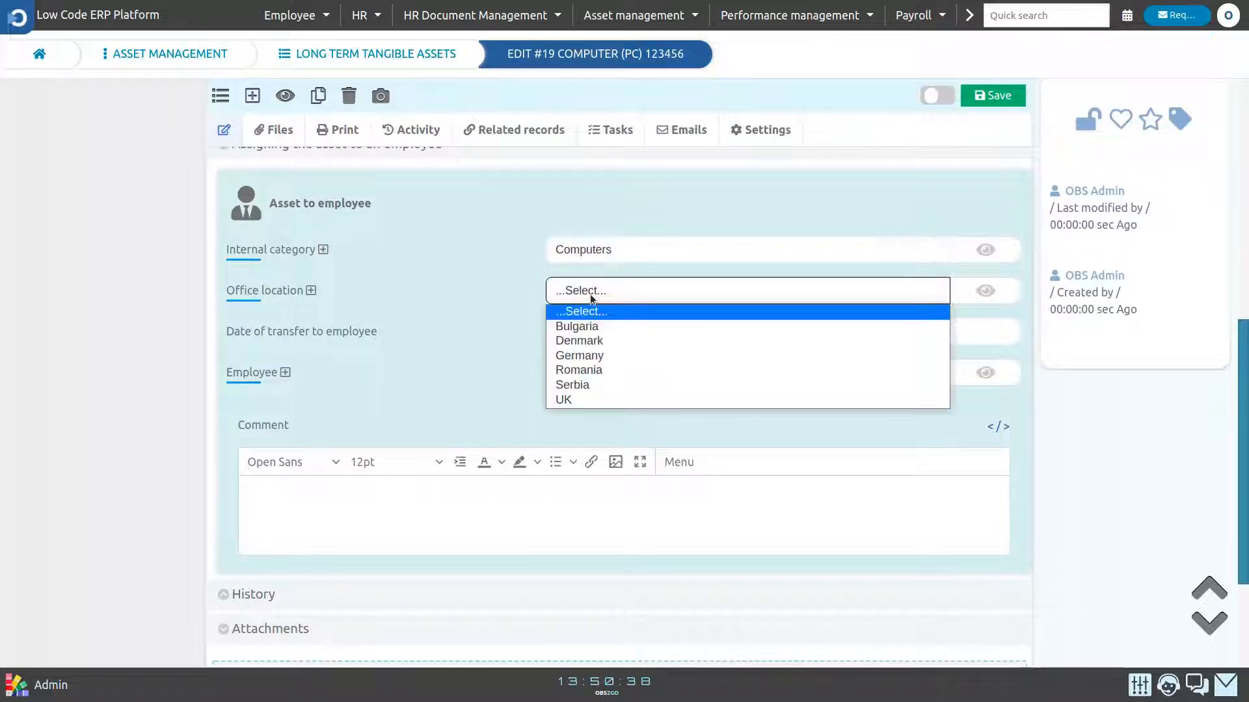
pyautogui.click(571, 398)
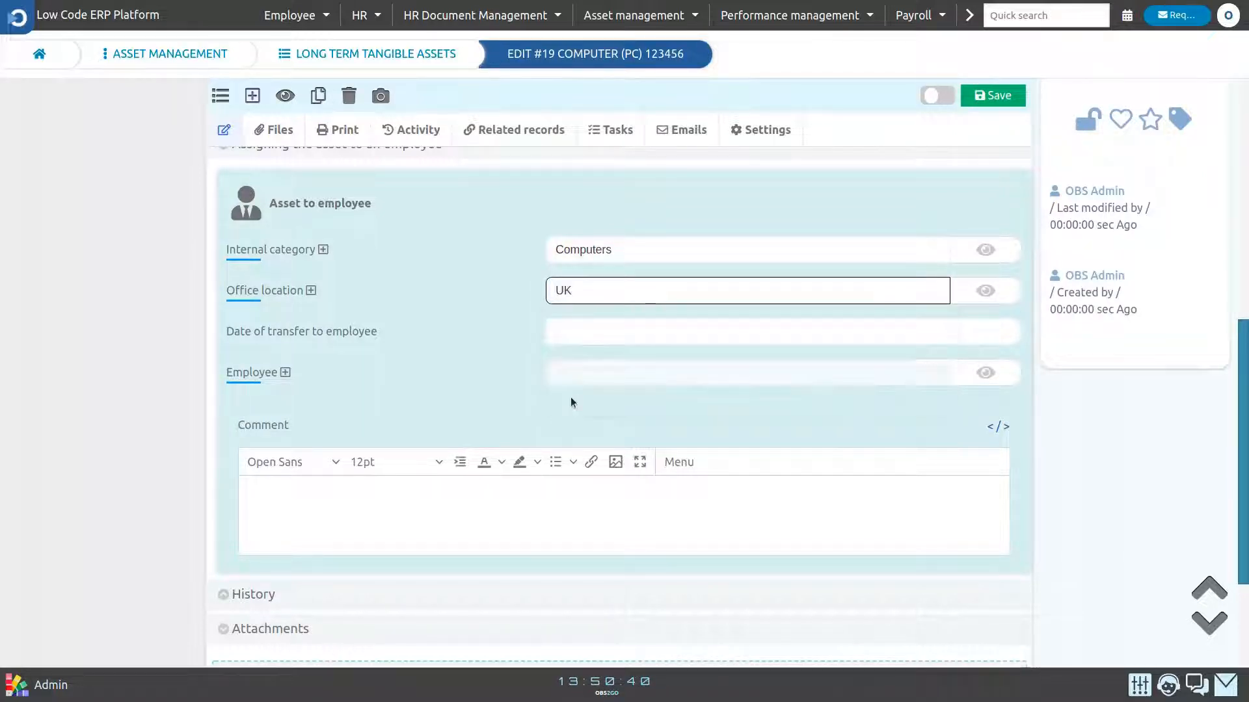
pyautogui.doubleClick(354, 330)
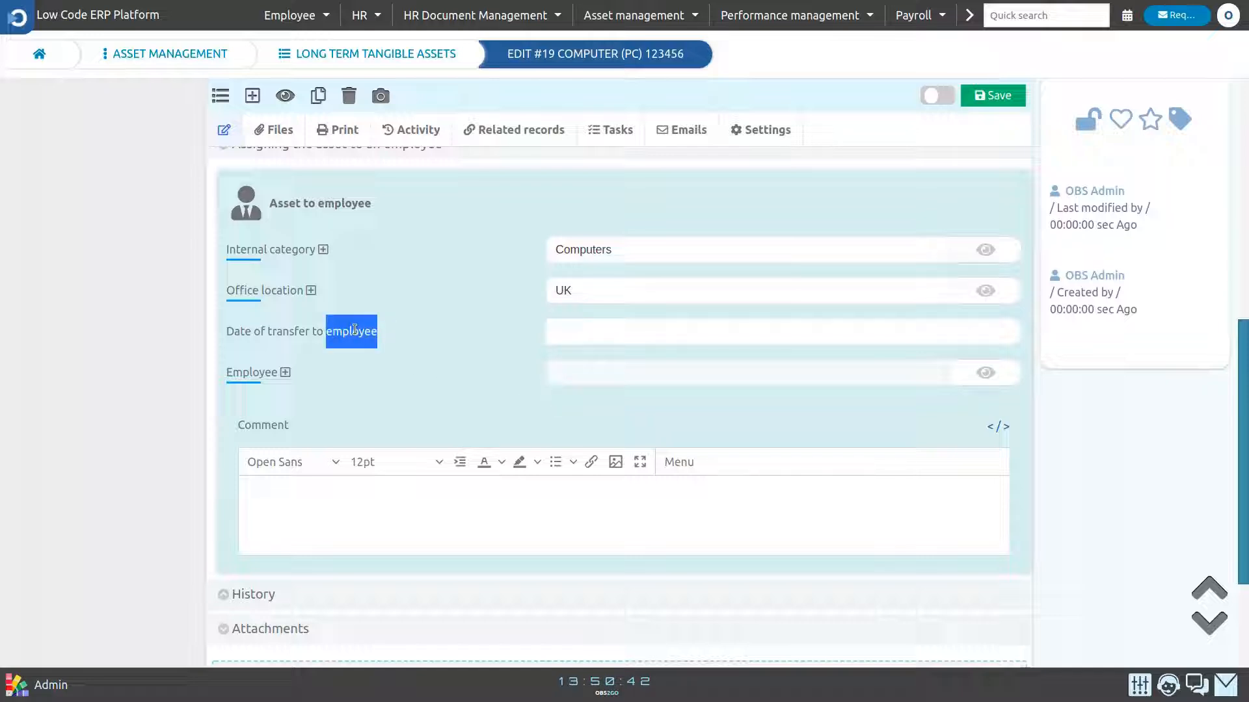
pyautogui.click(353, 329)
pyautogui.click(395, 343)
pyautogui.click(1007, 99)
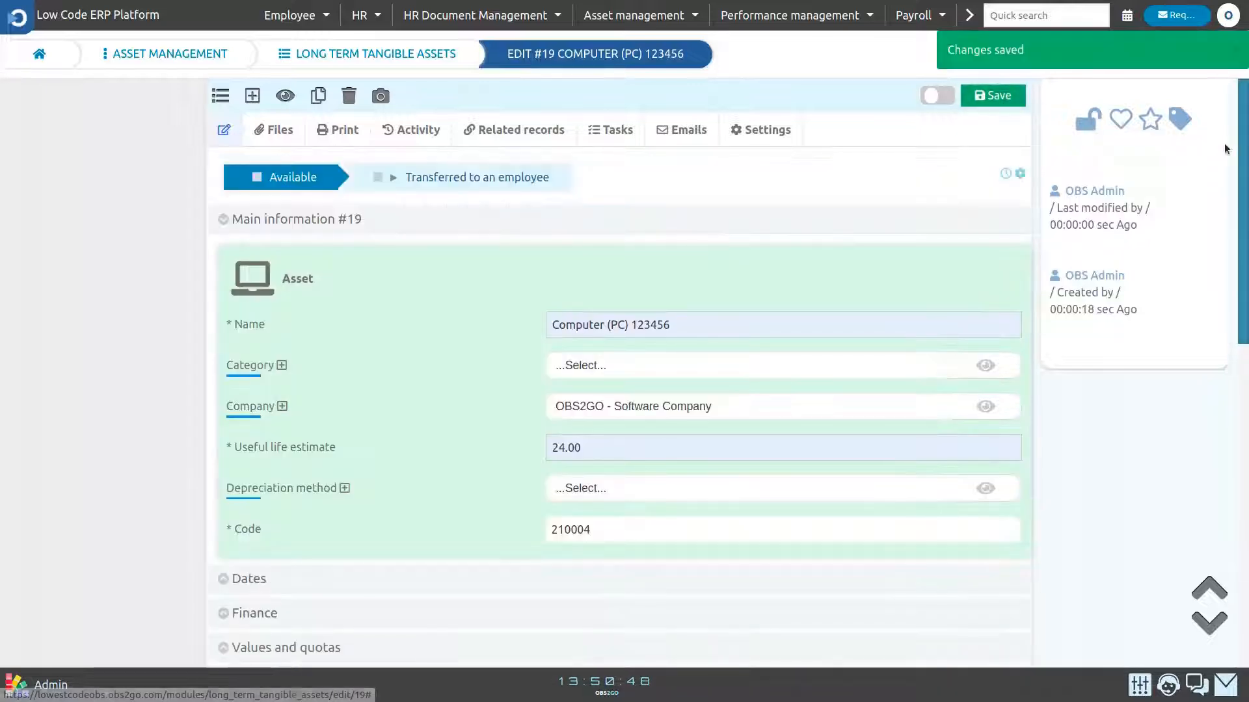
# - Expand the asset's History section and examine its log entry
pyautogui.scroll(-3, 1205, 310)
pyautogui.scroll(-5, 1205, 310)
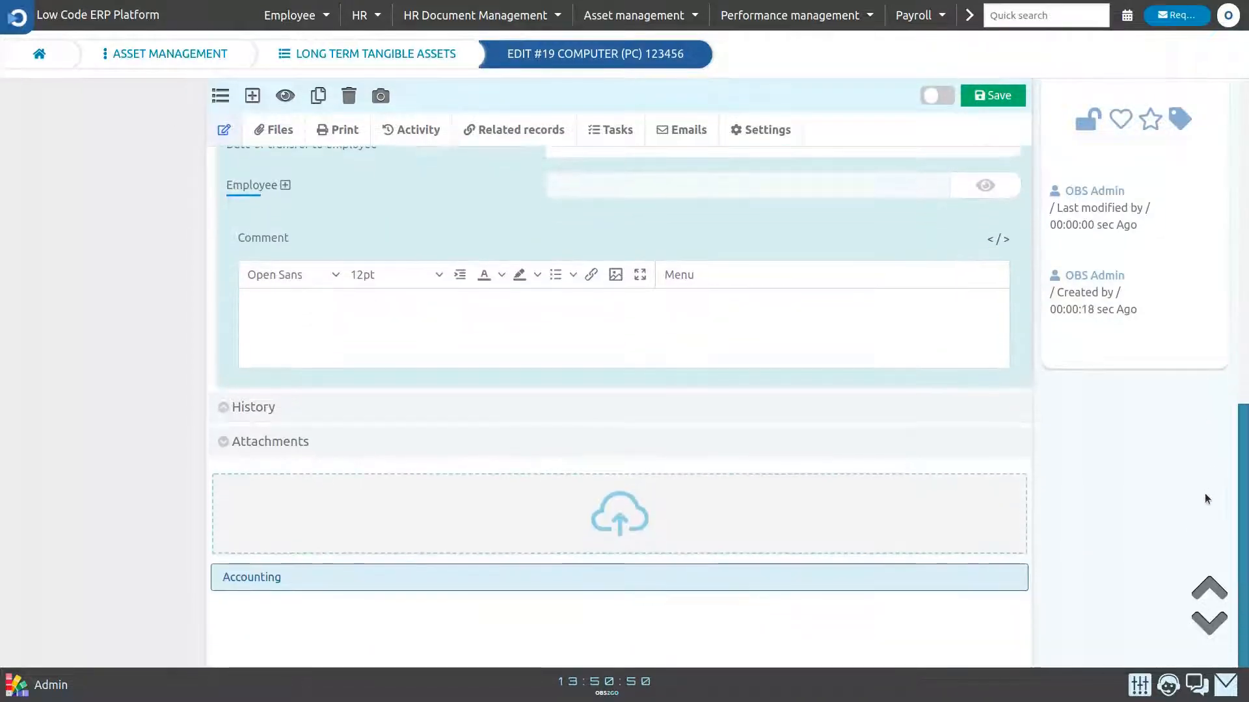
pyautogui.click(608, 409)
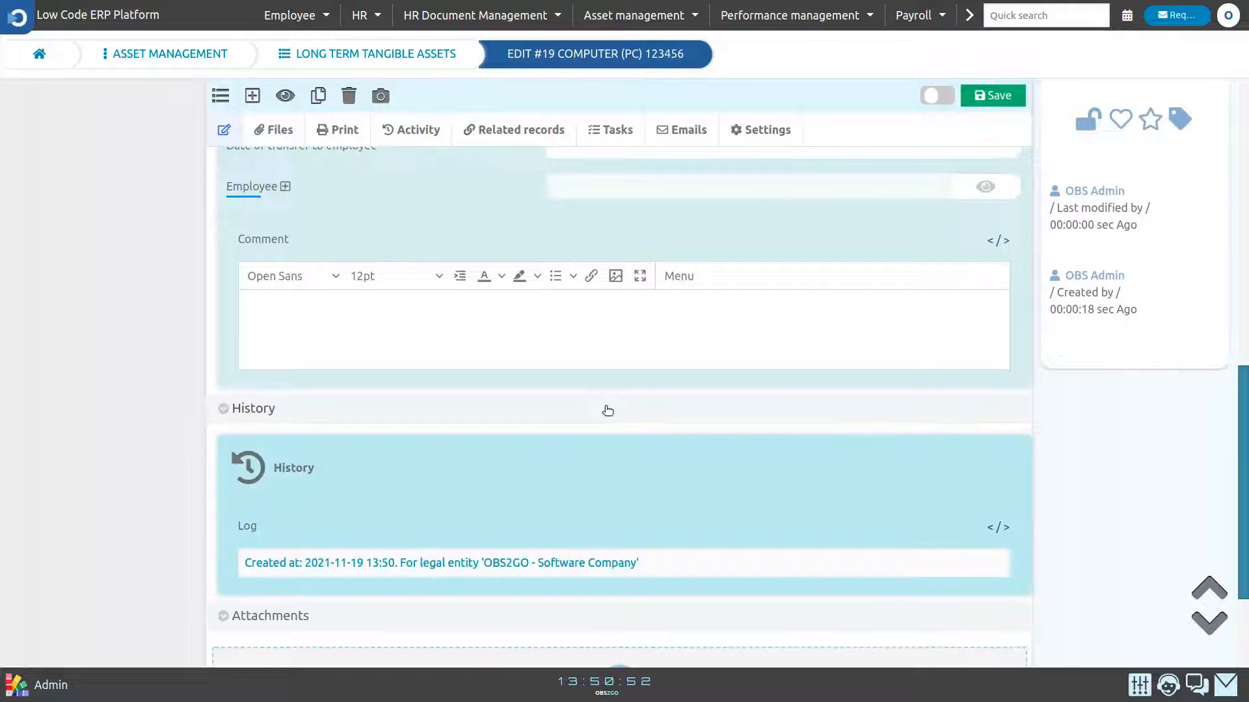
pyautogui.tripleClick(543, 556)
pyautogui.click(544, 556)
pyautogui.moveTo(1242, 457); pyautogui.dragTo(1241, 128)
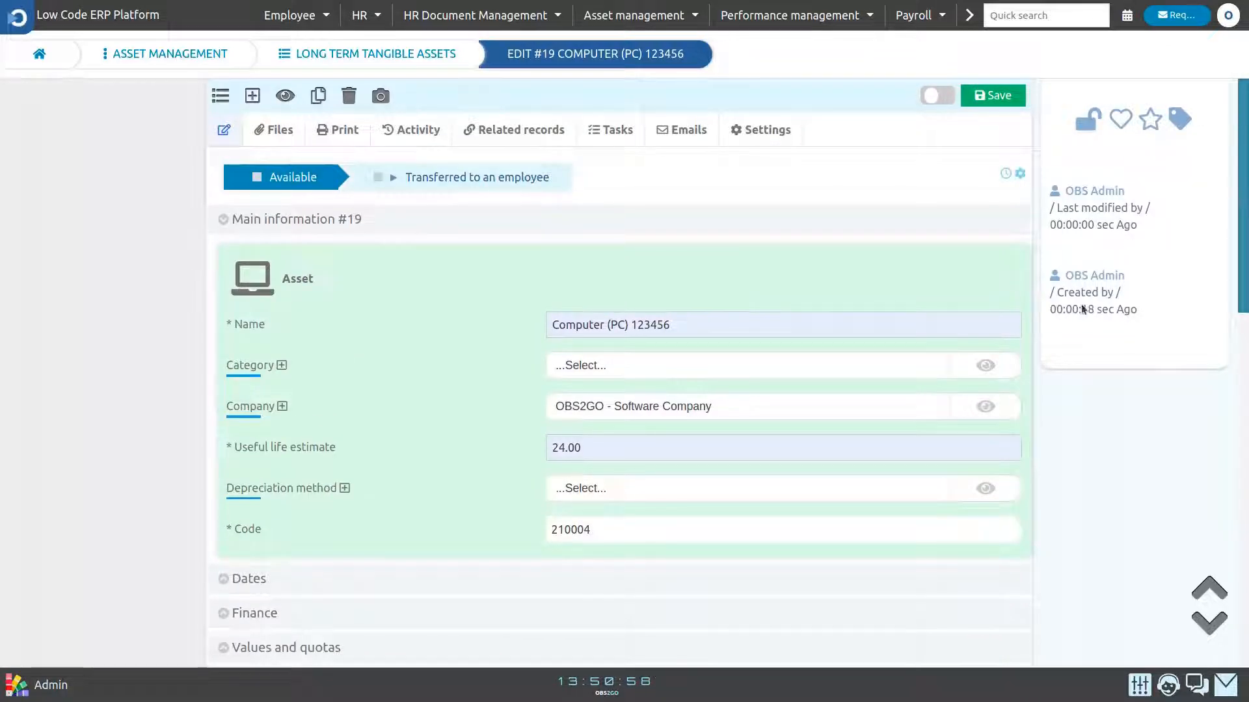
# - Create an asset transfer record under Assets transfers, choosing the receiving employee, and save it
pyautogui.click(186, 55)
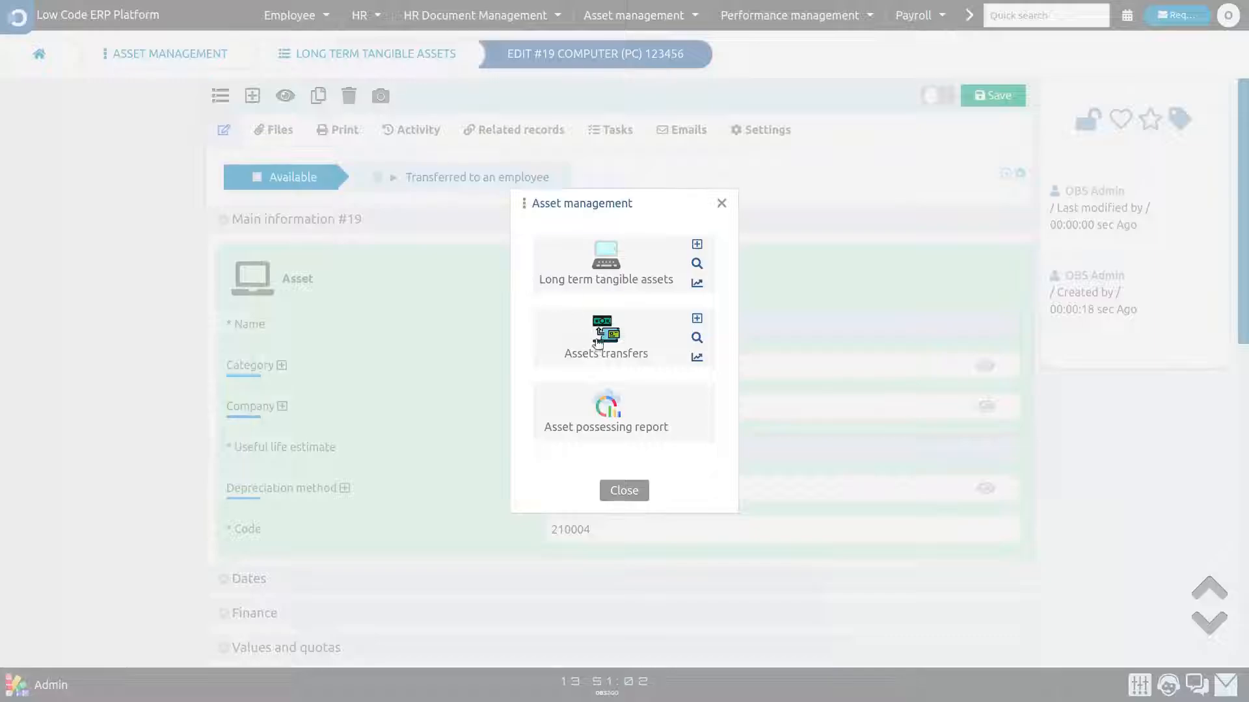
pyautogui.click(597, 344)
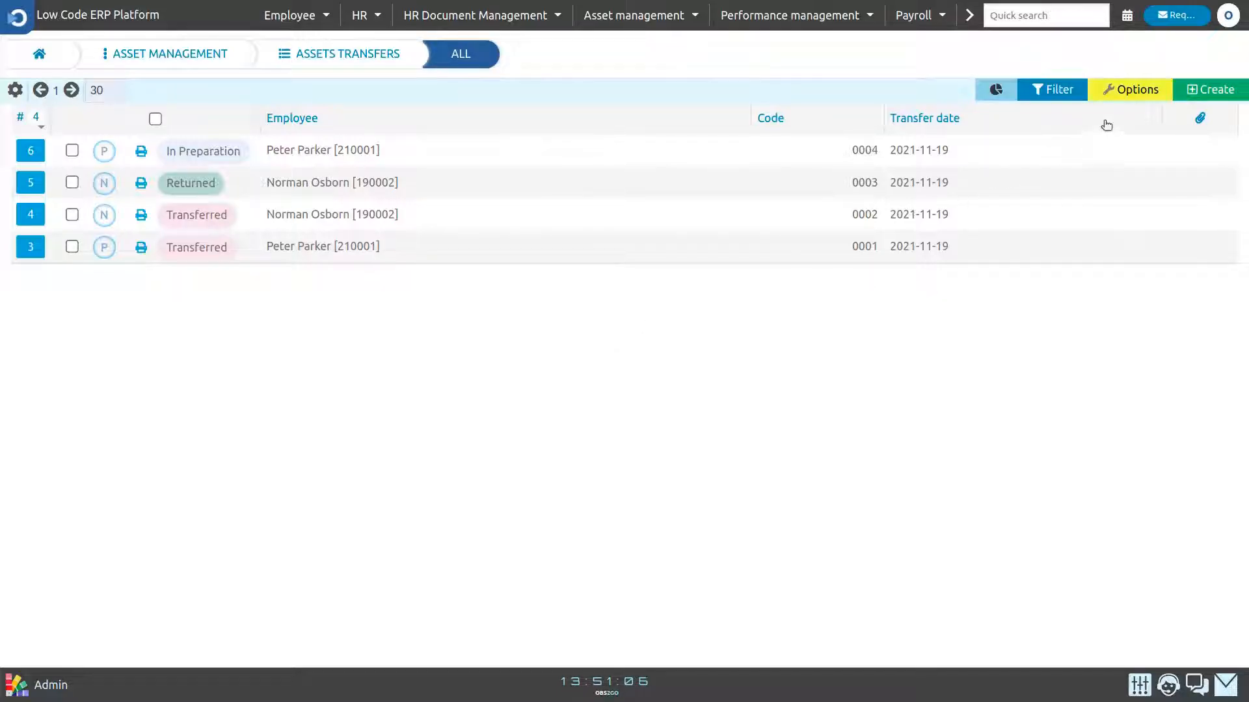
pyautogui.click(1191, 89)
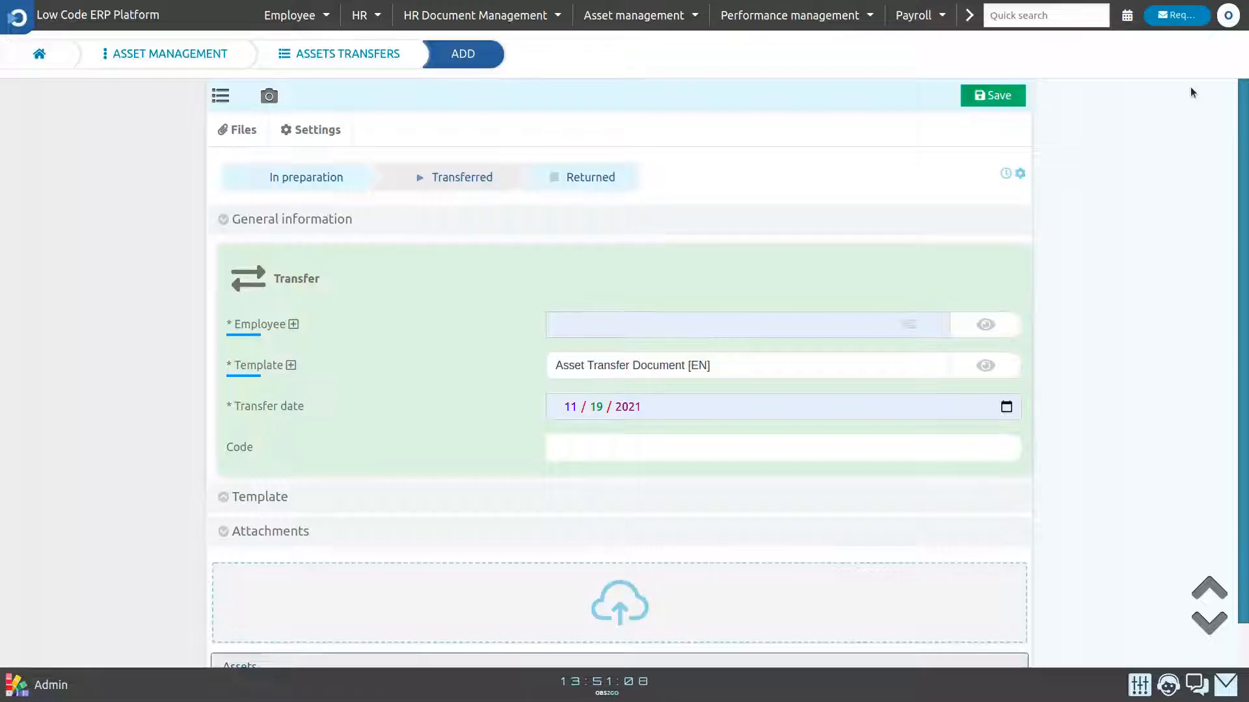
pyautogui.click(691, 325)
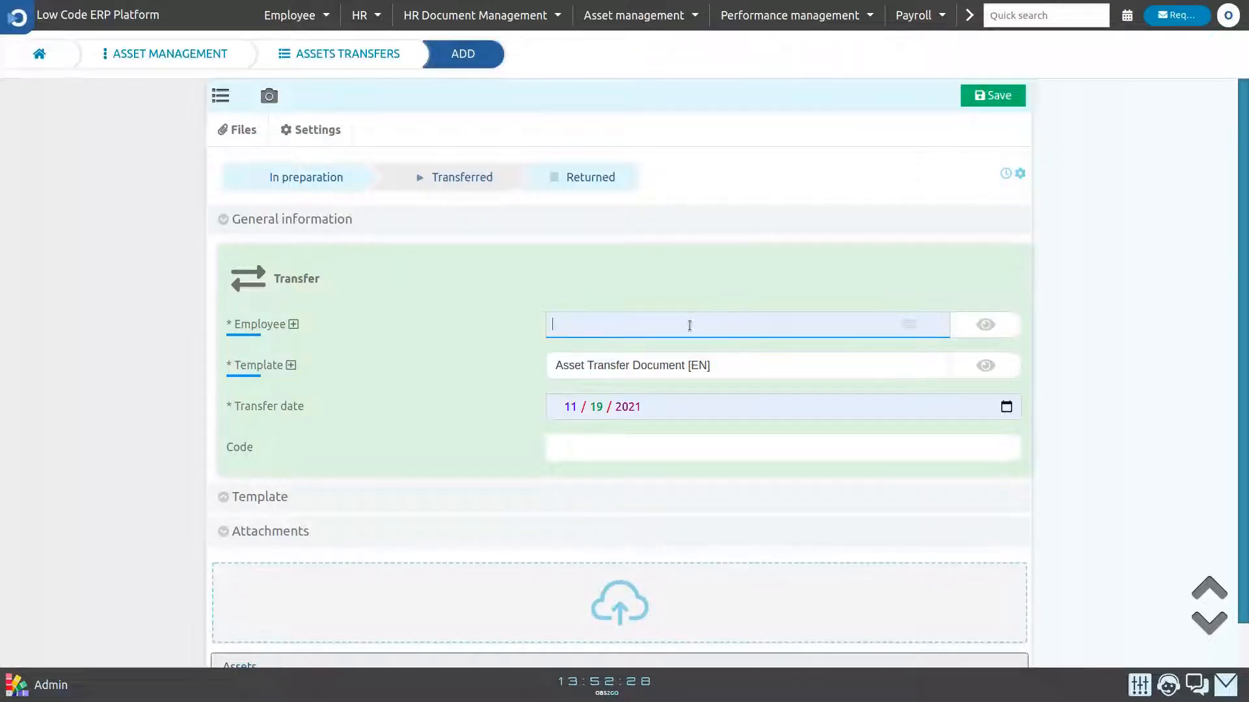
pyautogui.click(634, 383)
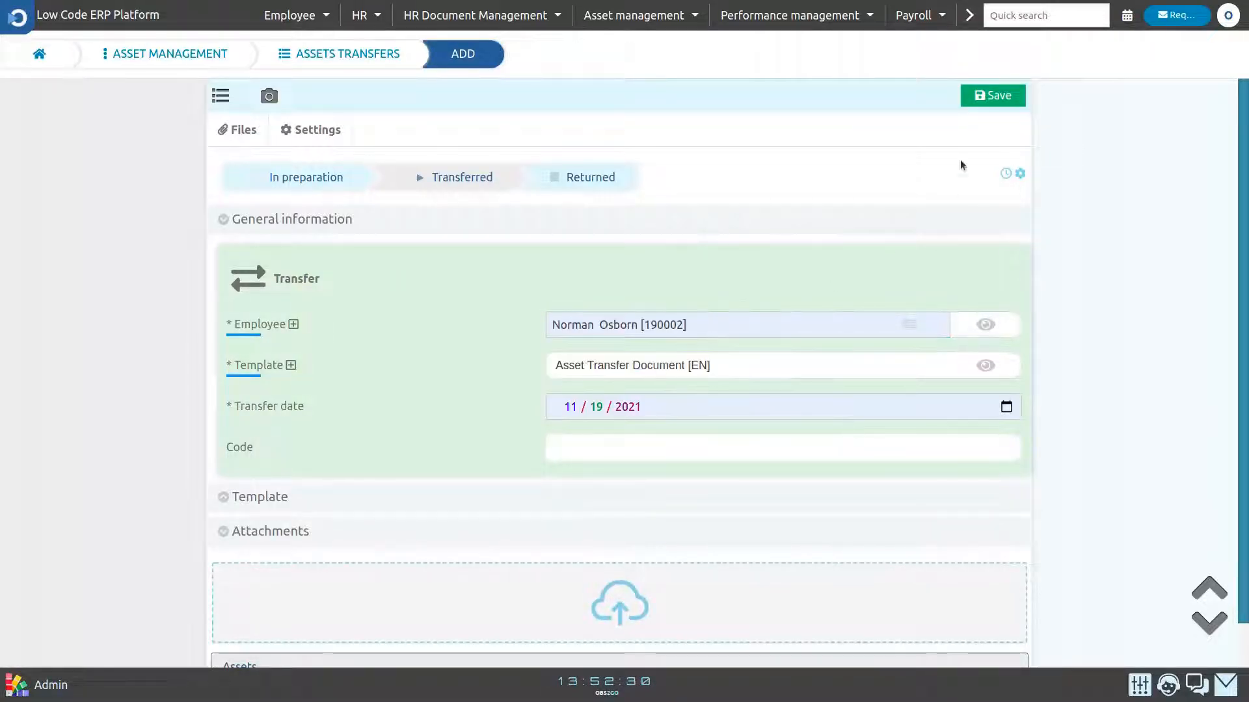
pyautogui.click(993, 97)
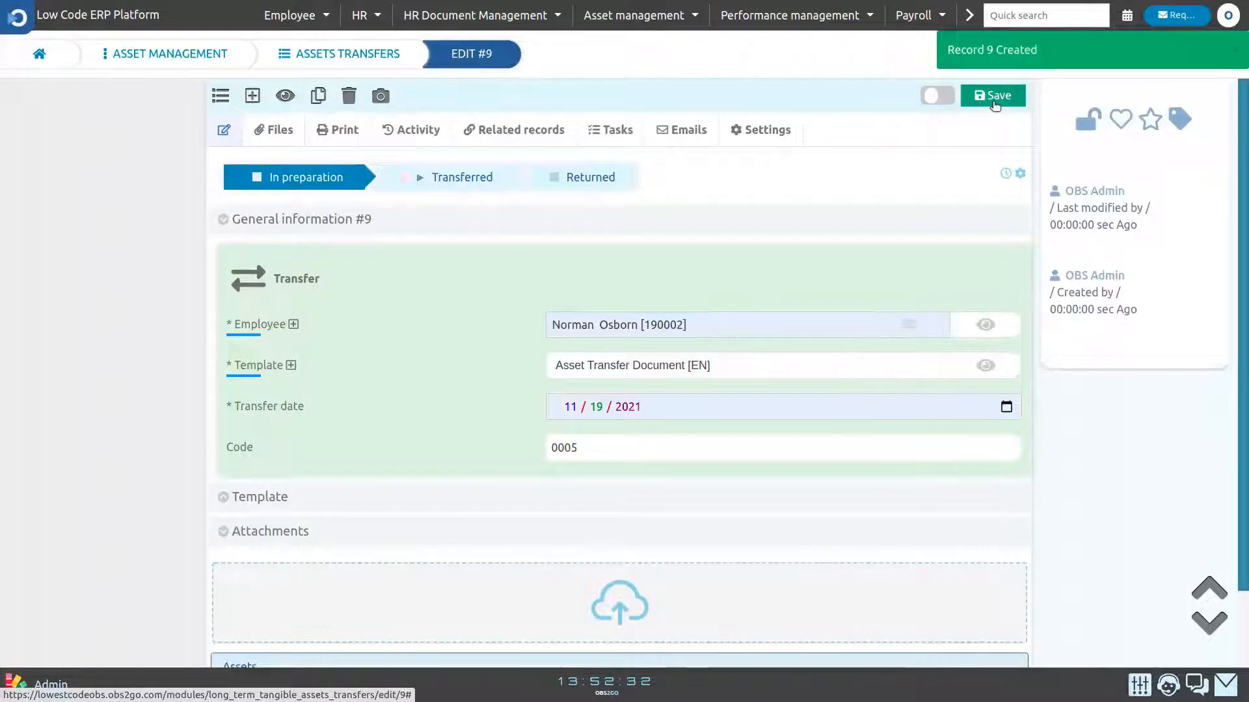
pyautogui.doubleClick(561, 448)
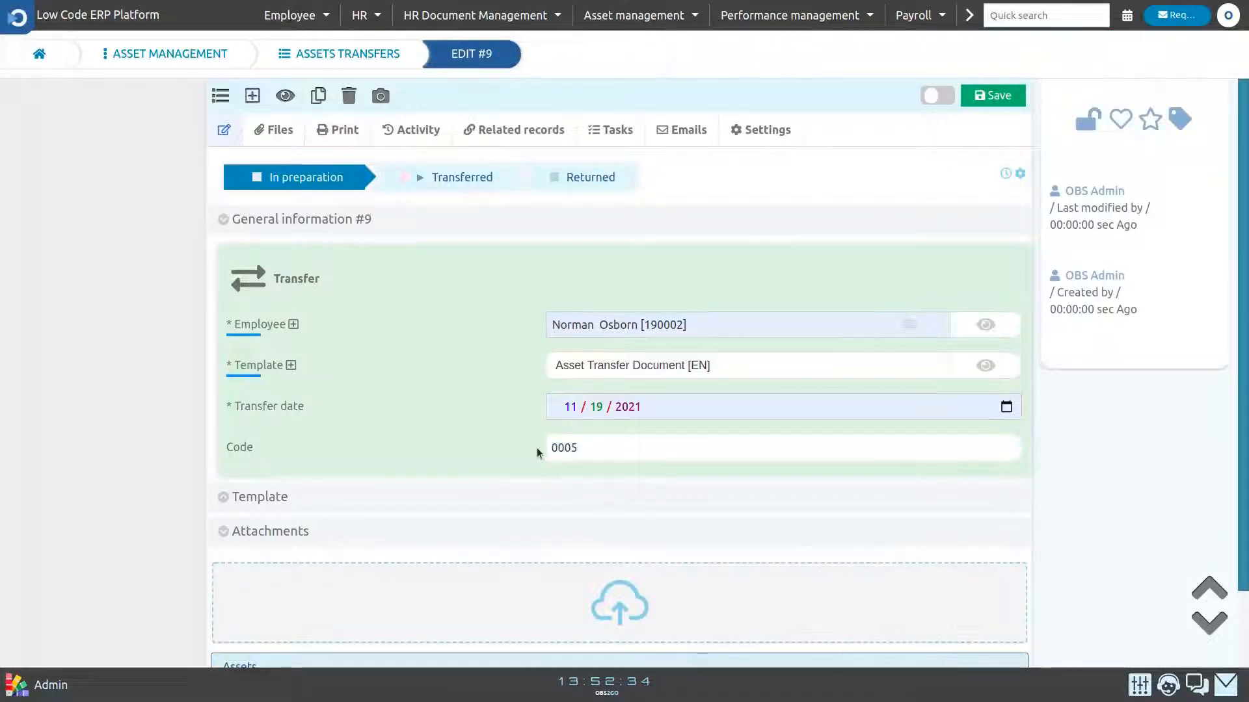
# - Add the asset Cellphone device [210003] to the transfer's Assets list
pyautogui.scroll(-1, 516, 431)
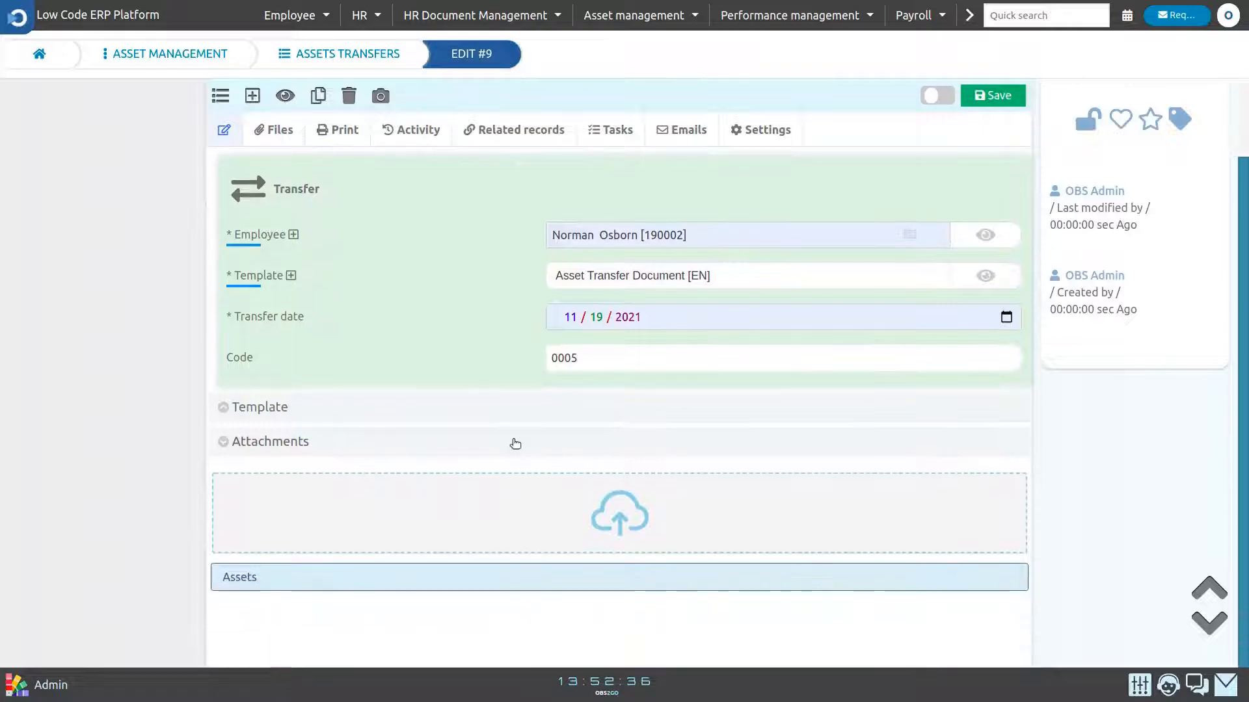
pyautogui.scroll(-1, 444, 576)
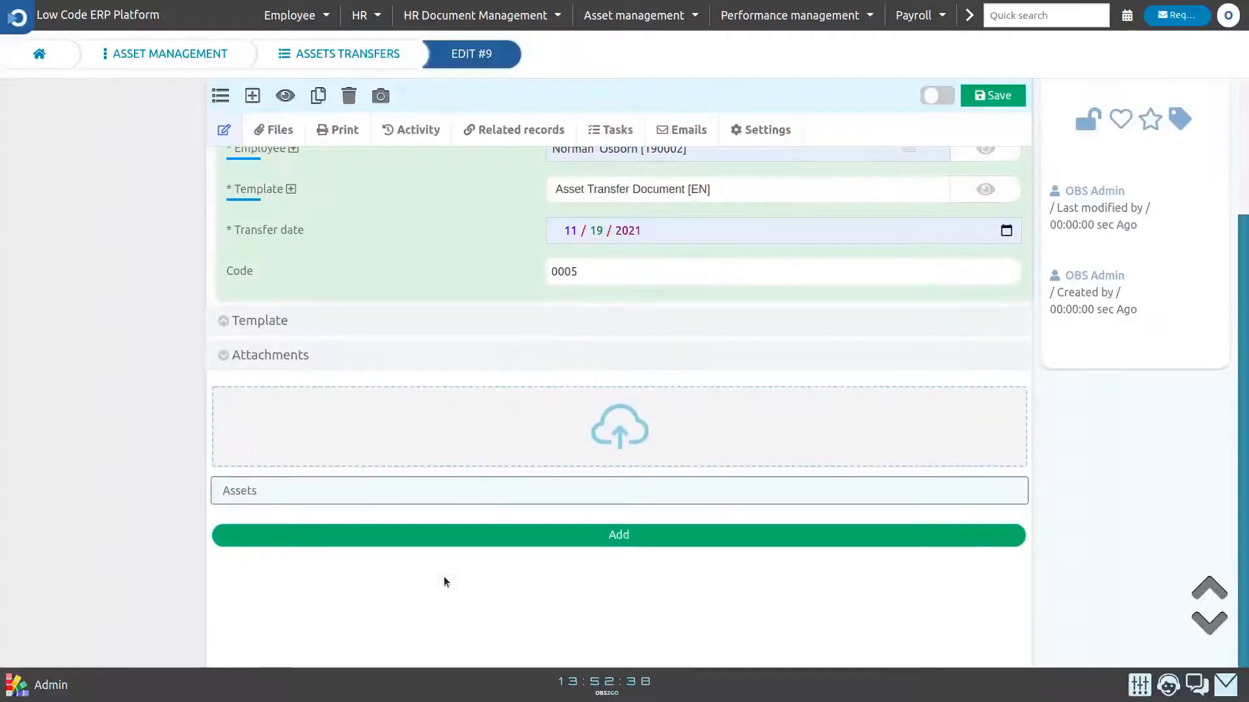
pyautogui.click(457, 536)
pyautogui.scroll(-3, 455, 549)
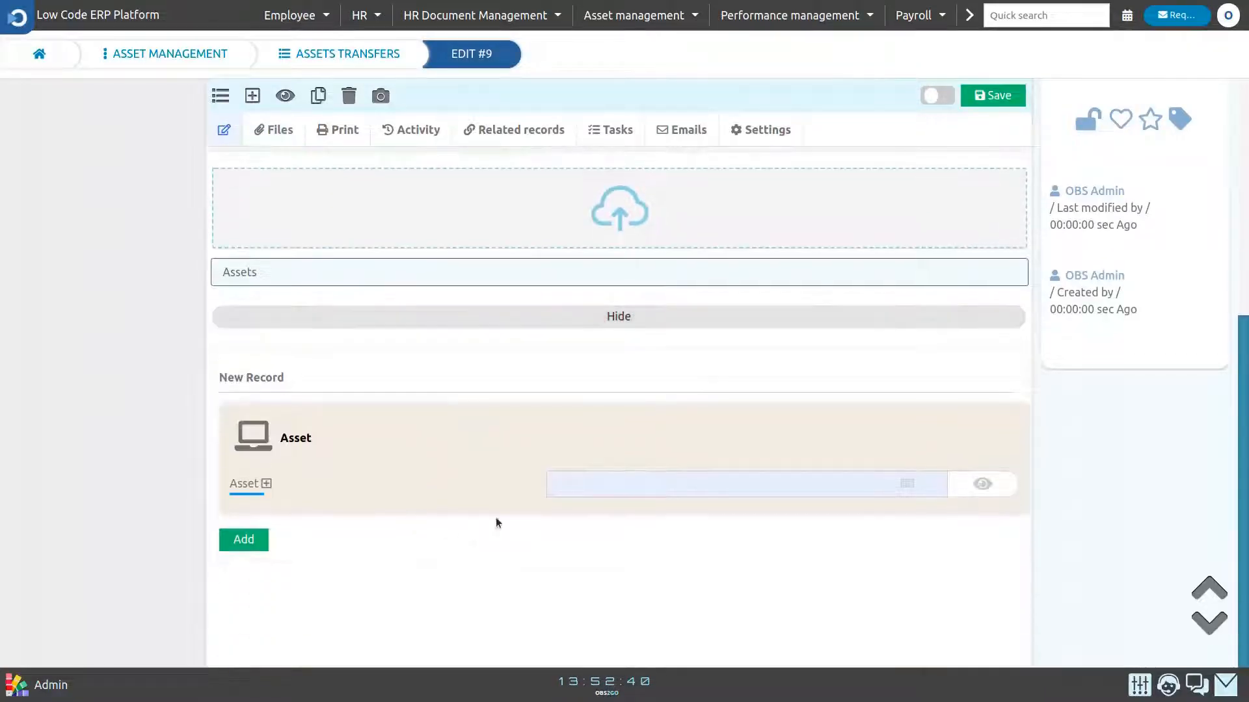
pyautogui.click(558, 484)
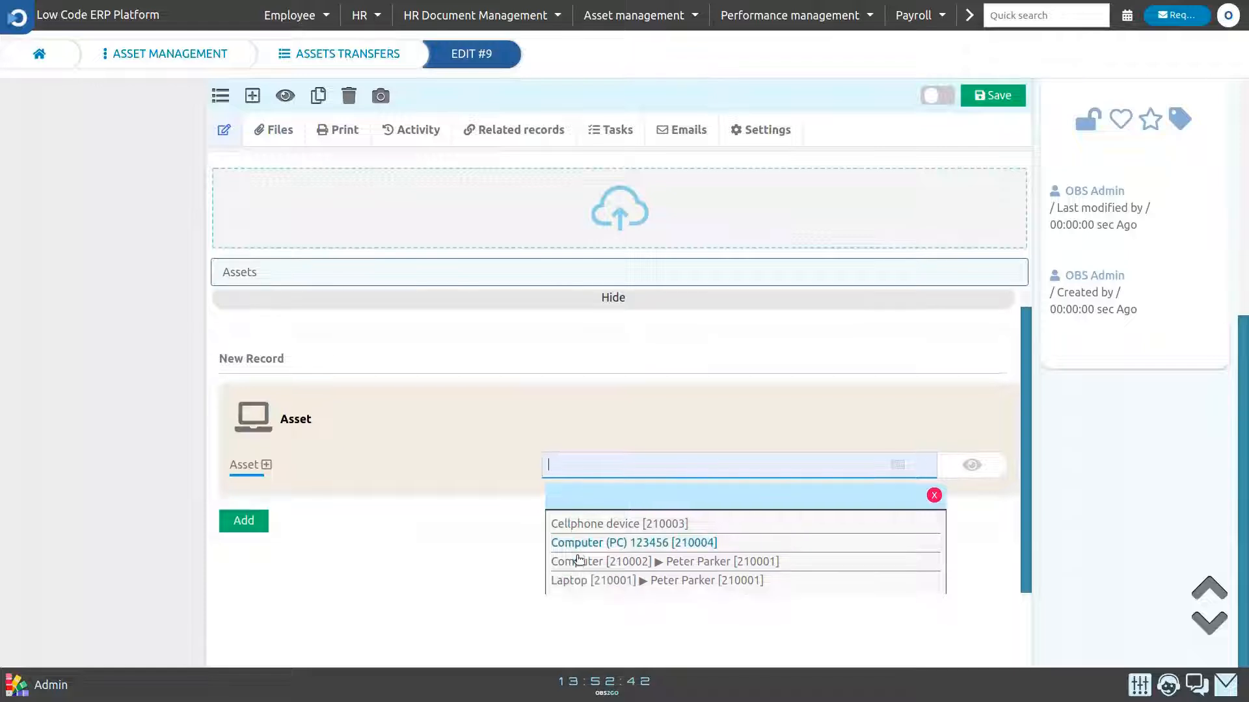
pyautogui.click(592, 524)
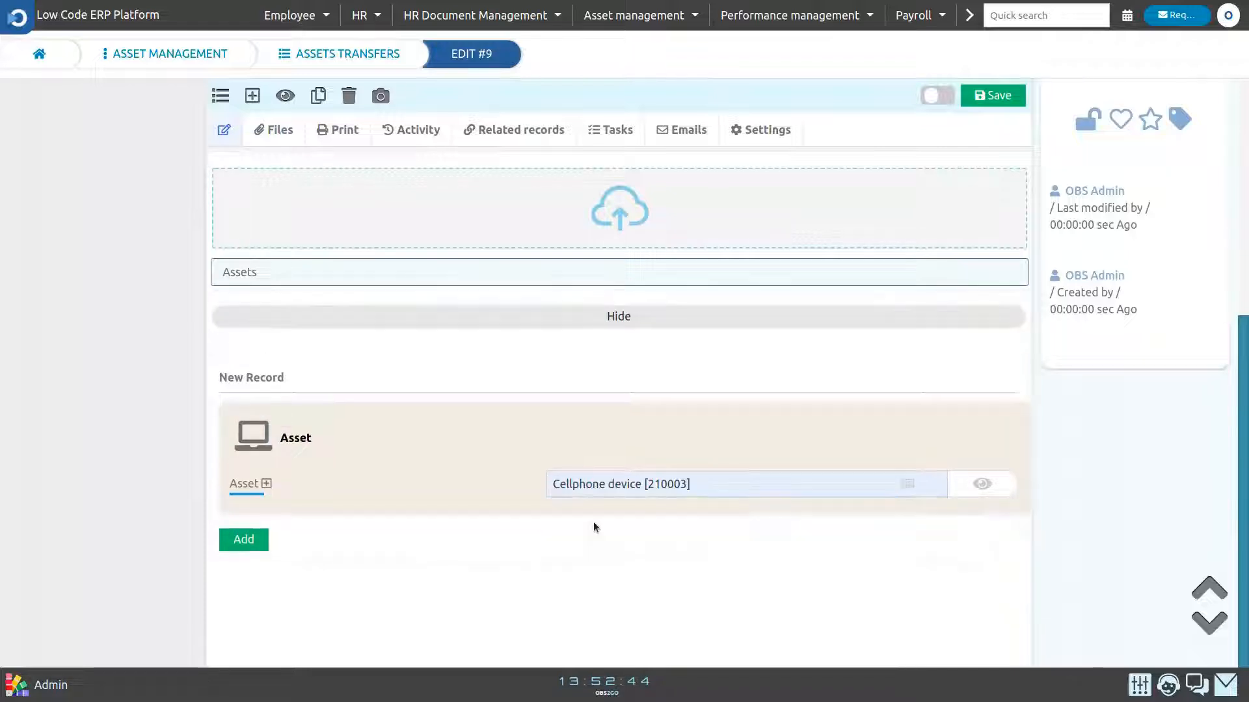
pyautogui.click(240, 540)
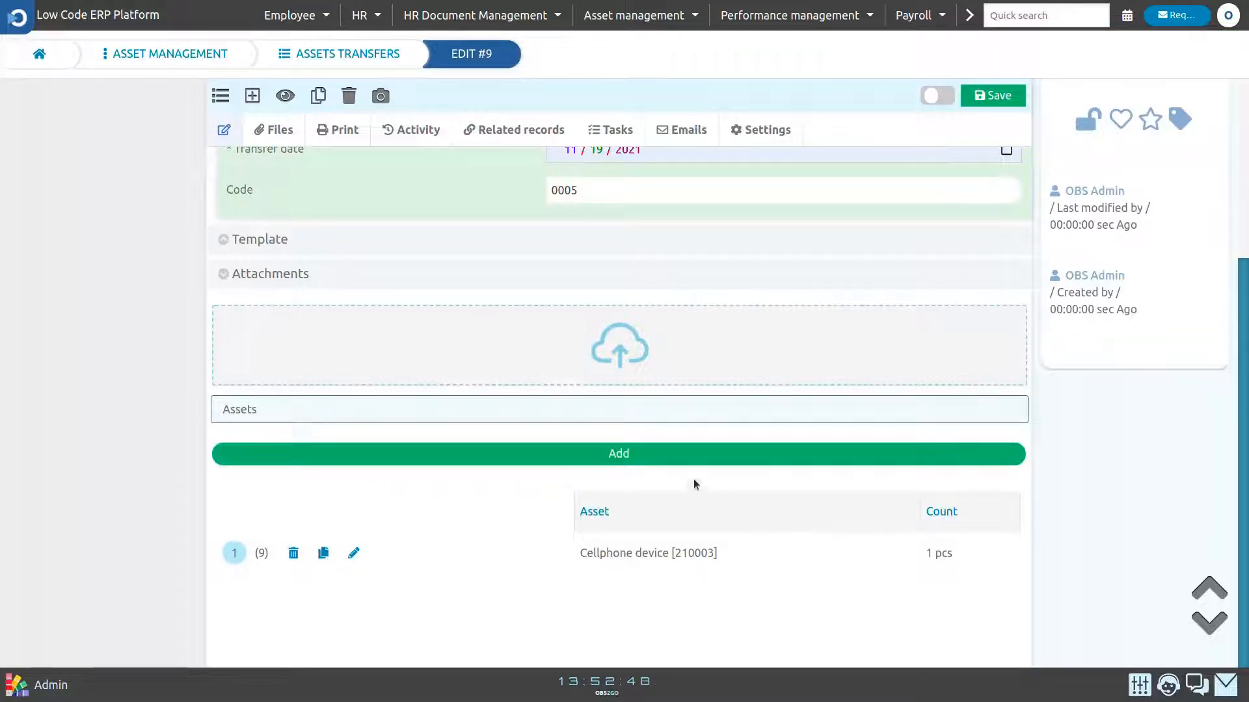
# - Add the asset Computer (PC) 123456 [210004] to the transfer's Assets list
pyautogui.click(683, 456)
pyautogui.click(656, 487)
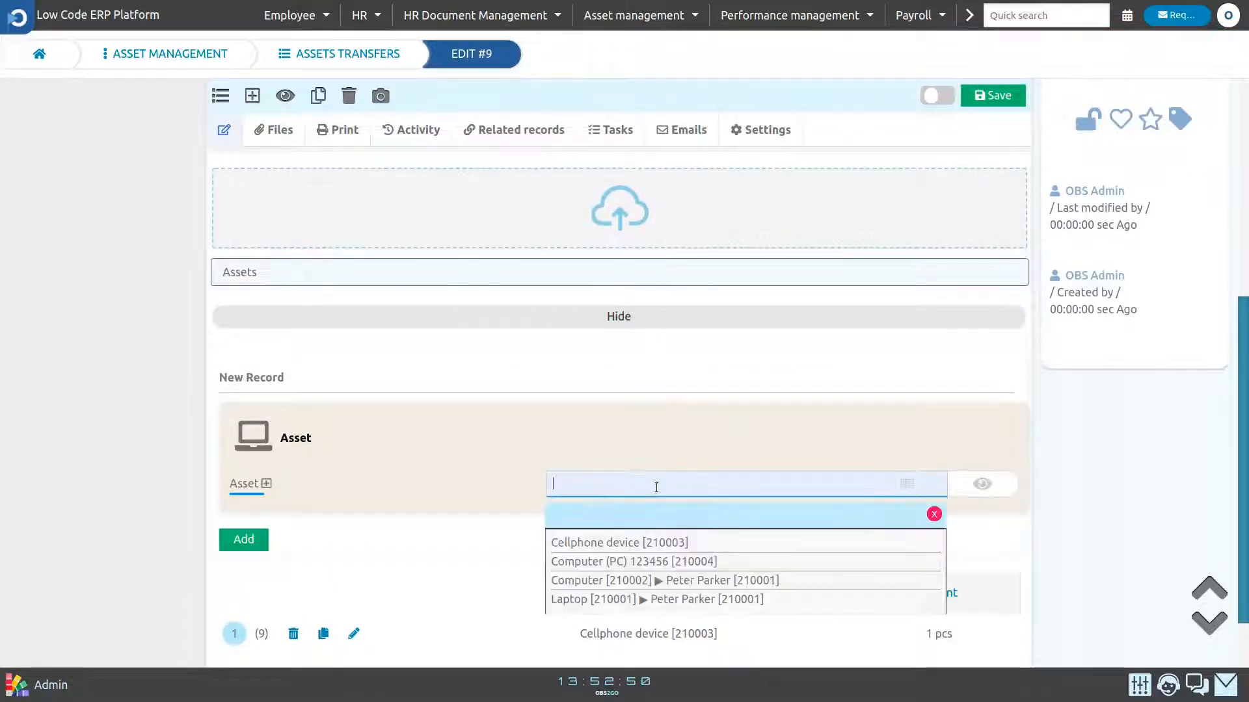
pyautogui.click(631, 561)
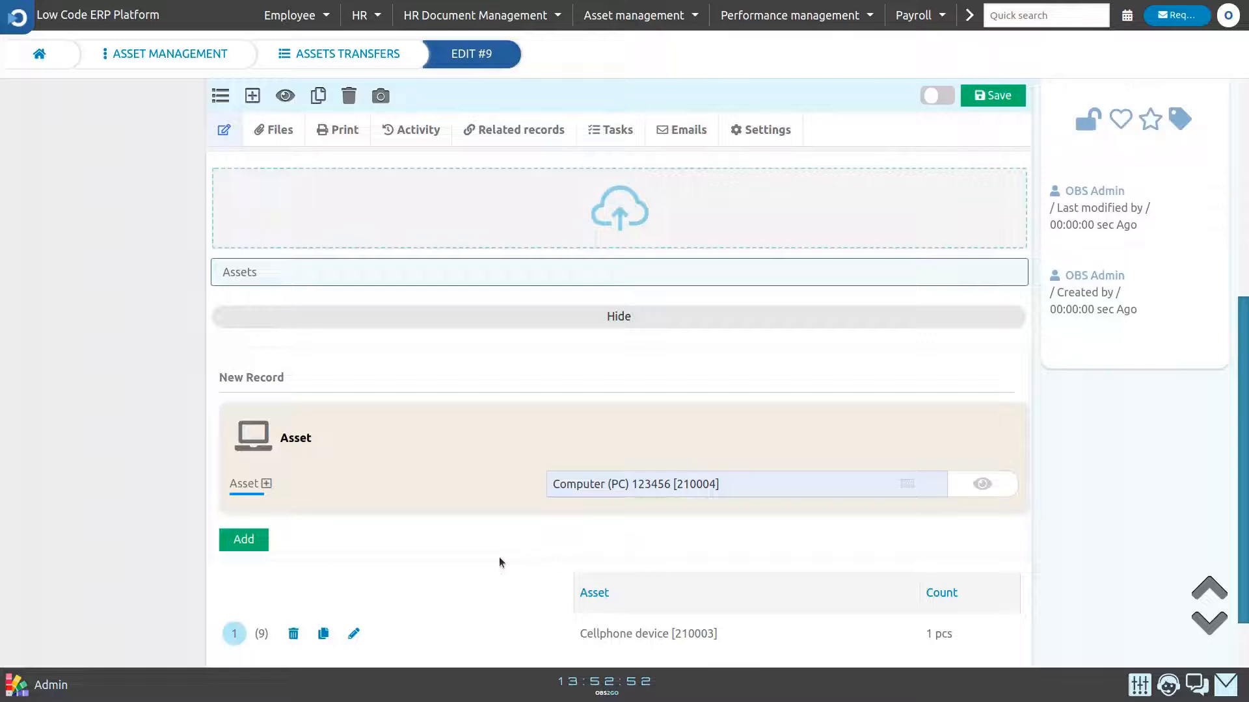
pyautogui.click(243, 539)
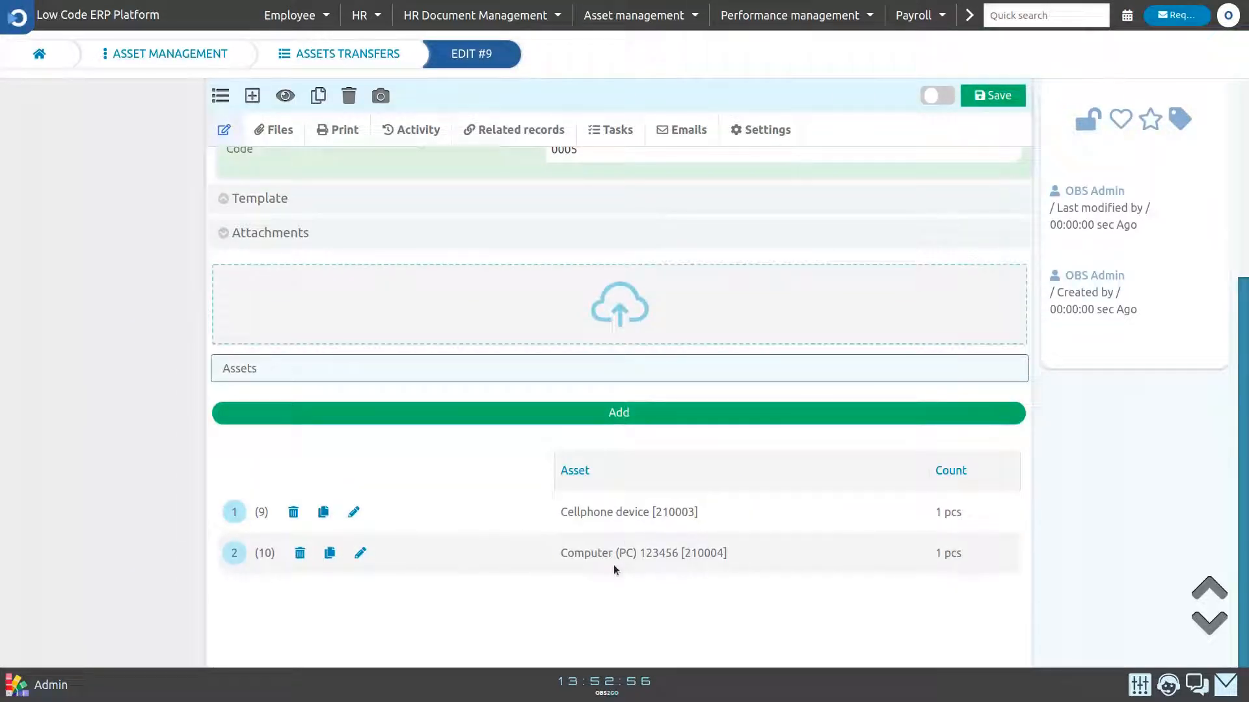
# - Move the transfer to the Transferred stage, confirm the change and dismiss the completion notice
pyautogui.moveTo(1244, 458); pyautogui.dragTo(1236, 255)
pyautogui.click(457, 185)
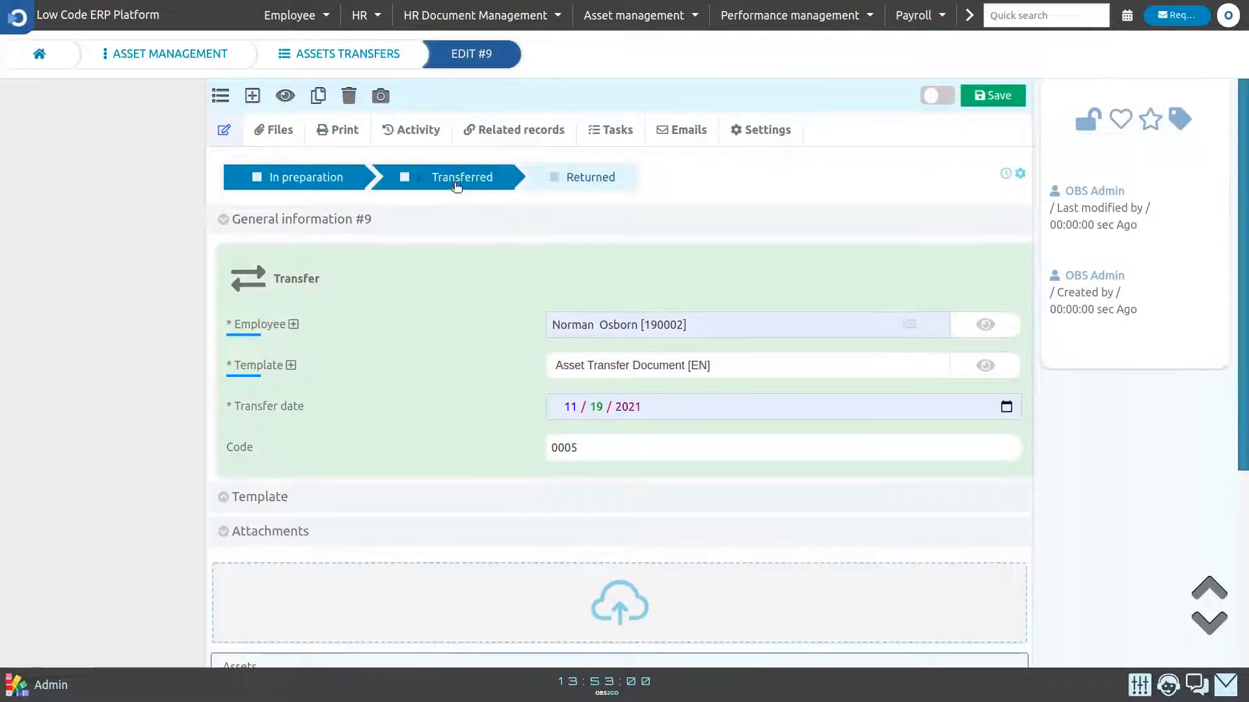
pyautogui.click(457, 185)
pyautogui.click(657, 393)
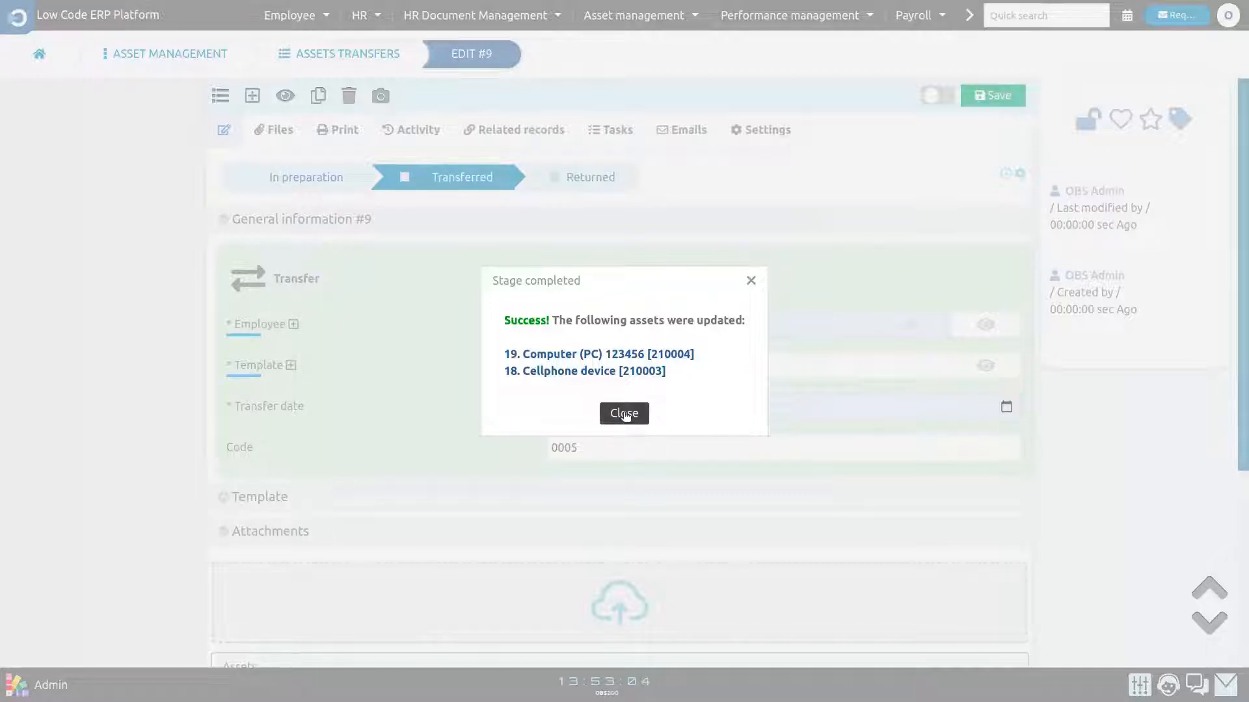
pyautogui.click(624, 414)
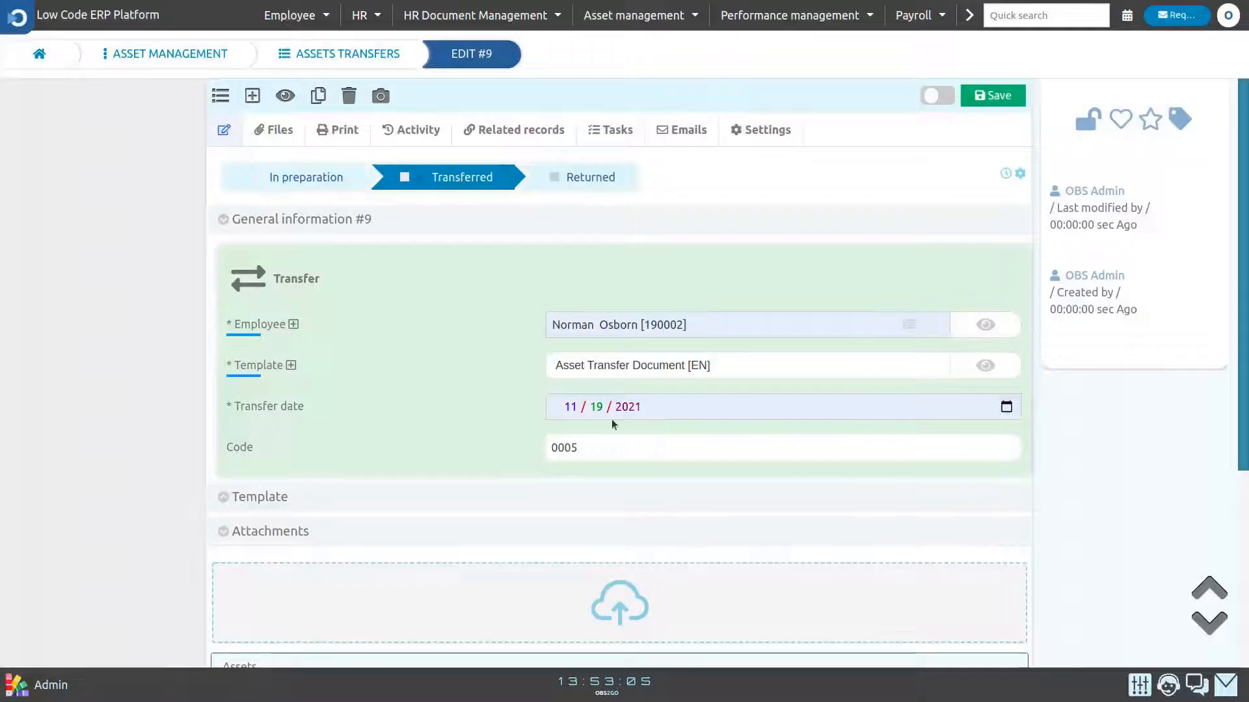
# - Preview the transfer's printed protocol, open its PDF version to review the parties and assets, and close the PDF
pyautogui.click(353, 132)
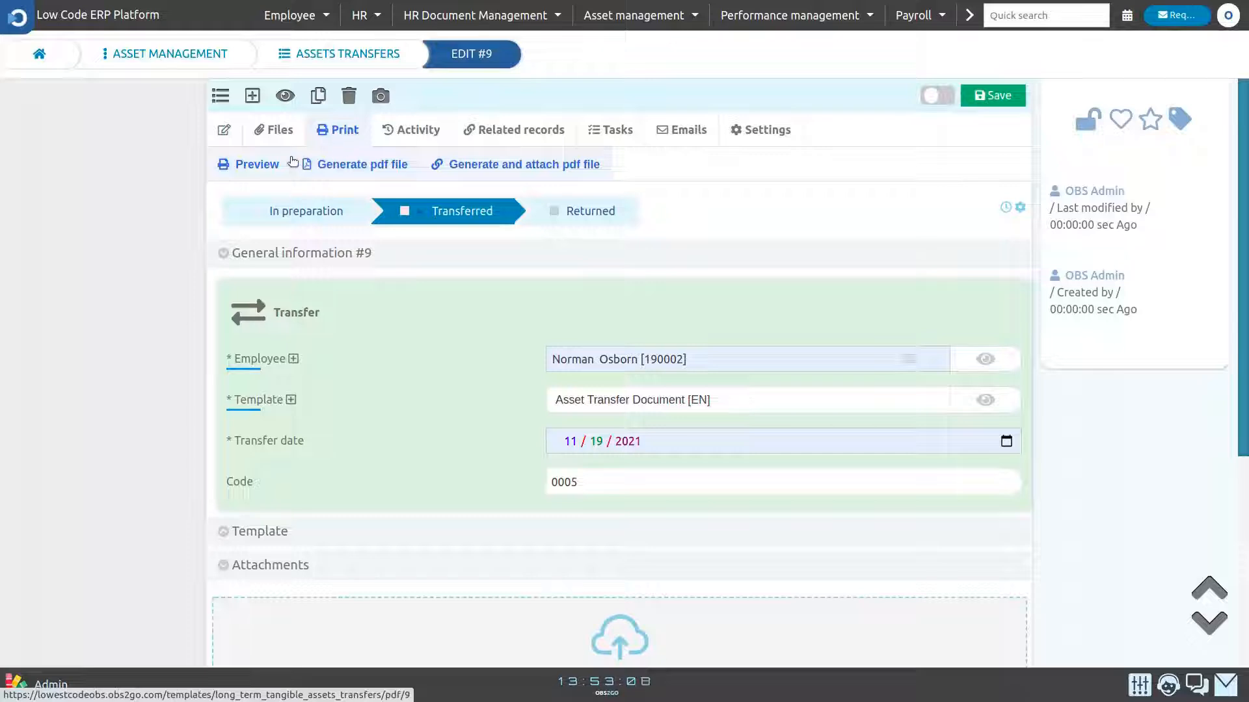
pyautogui.click(270, 164)
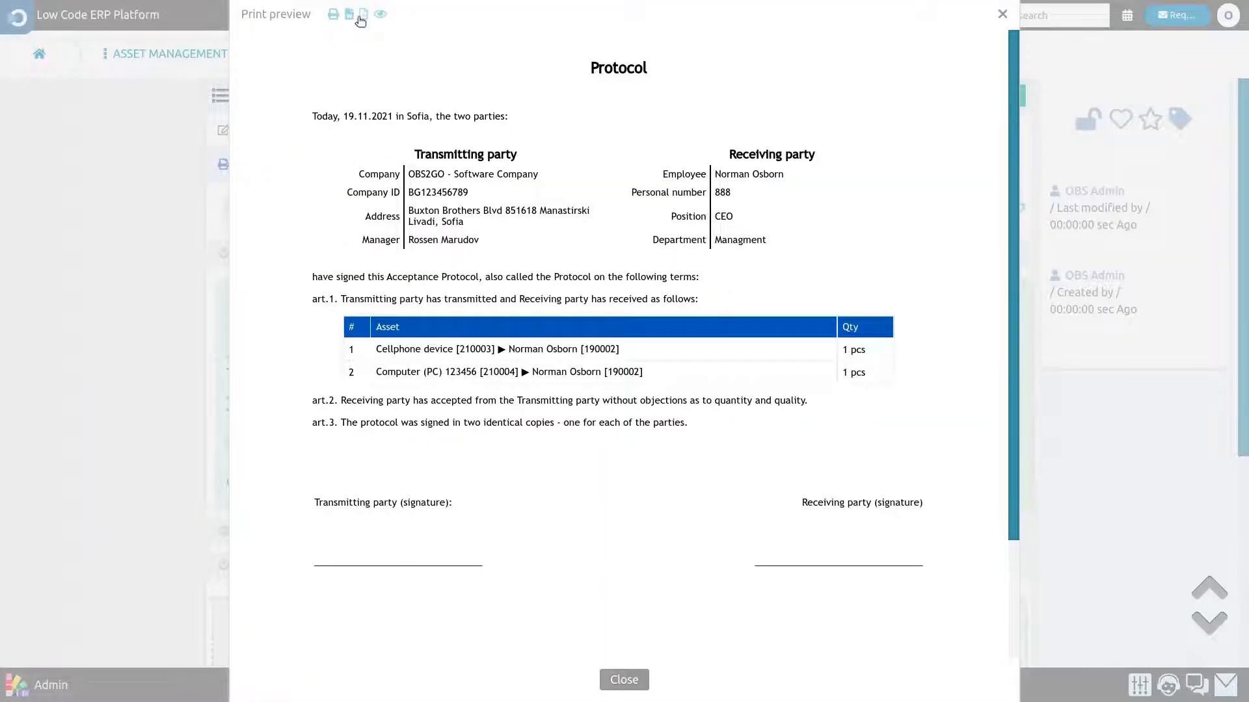
pyautogui.click(363, 15)
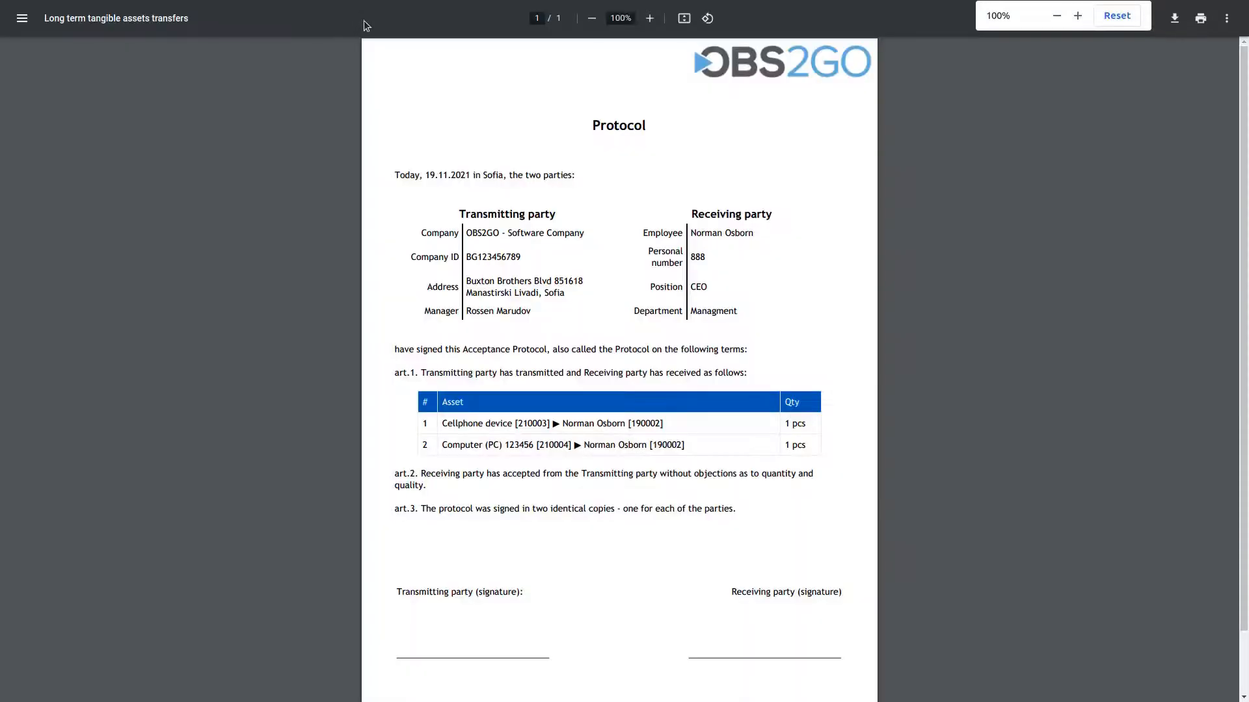
pyautogui.scroll(-2, 374, 222)
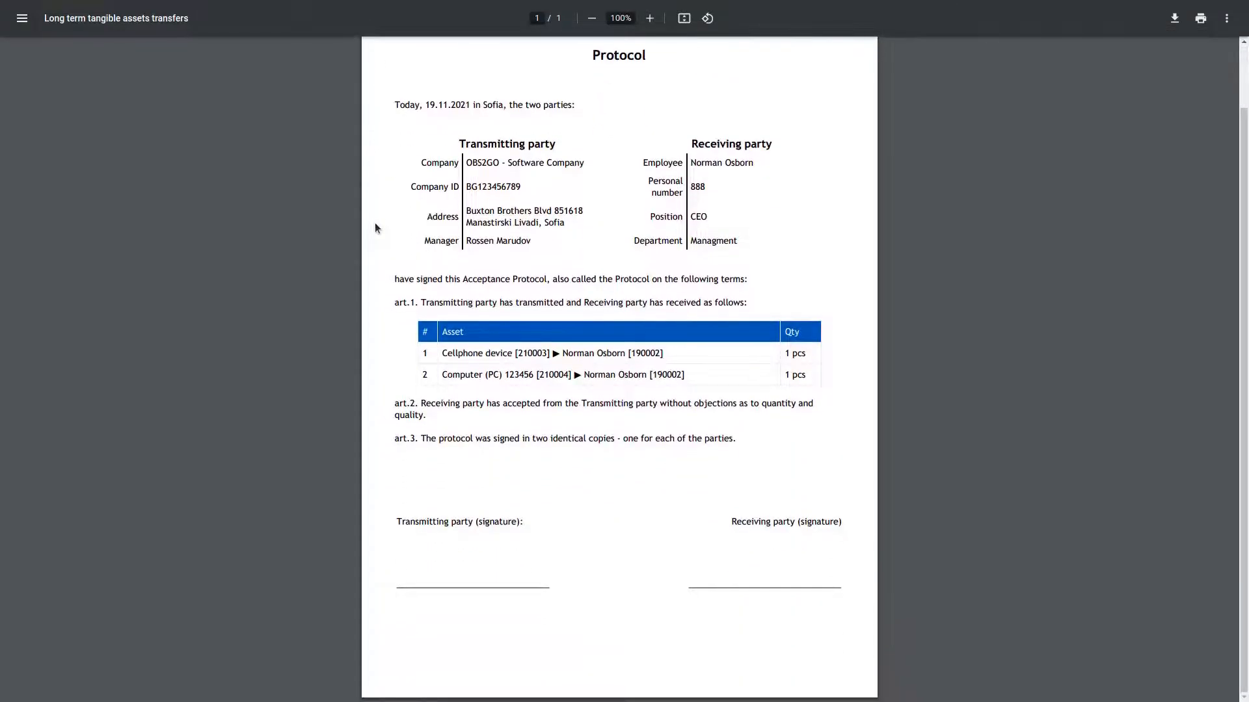
pyautogui.scroll(2, 375, 224)
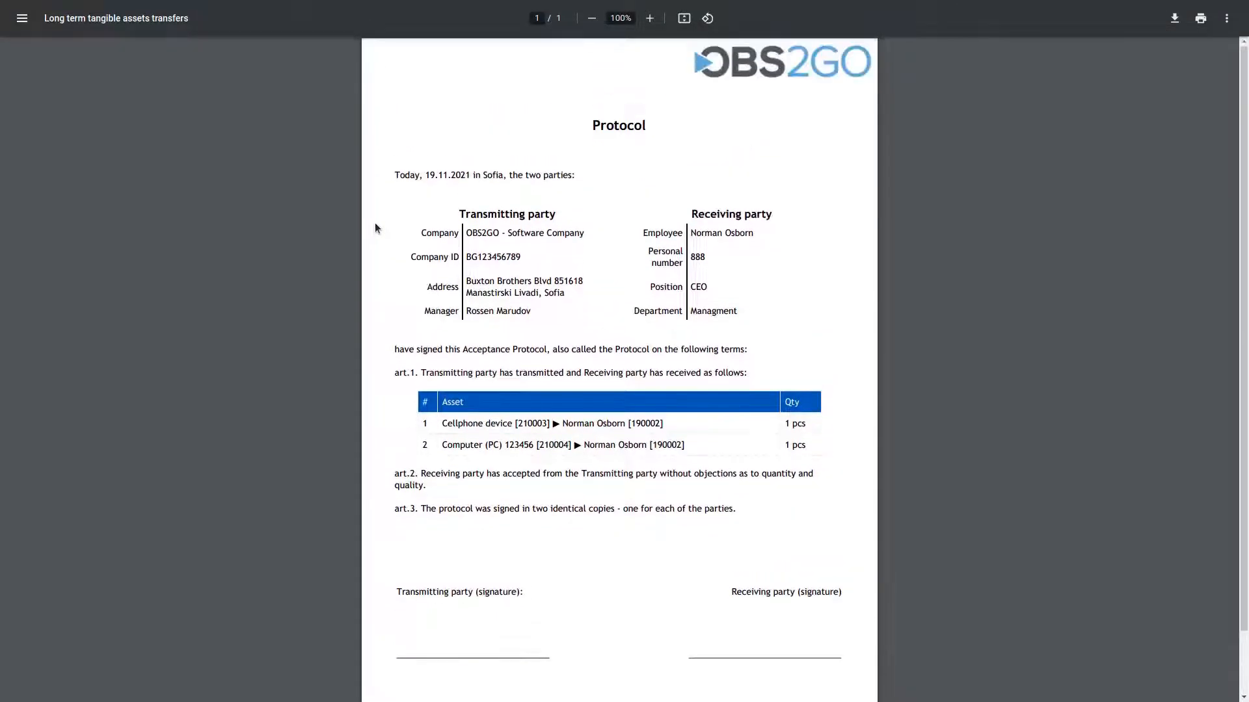
pyautogui.hotkey('ctrl', 'w')
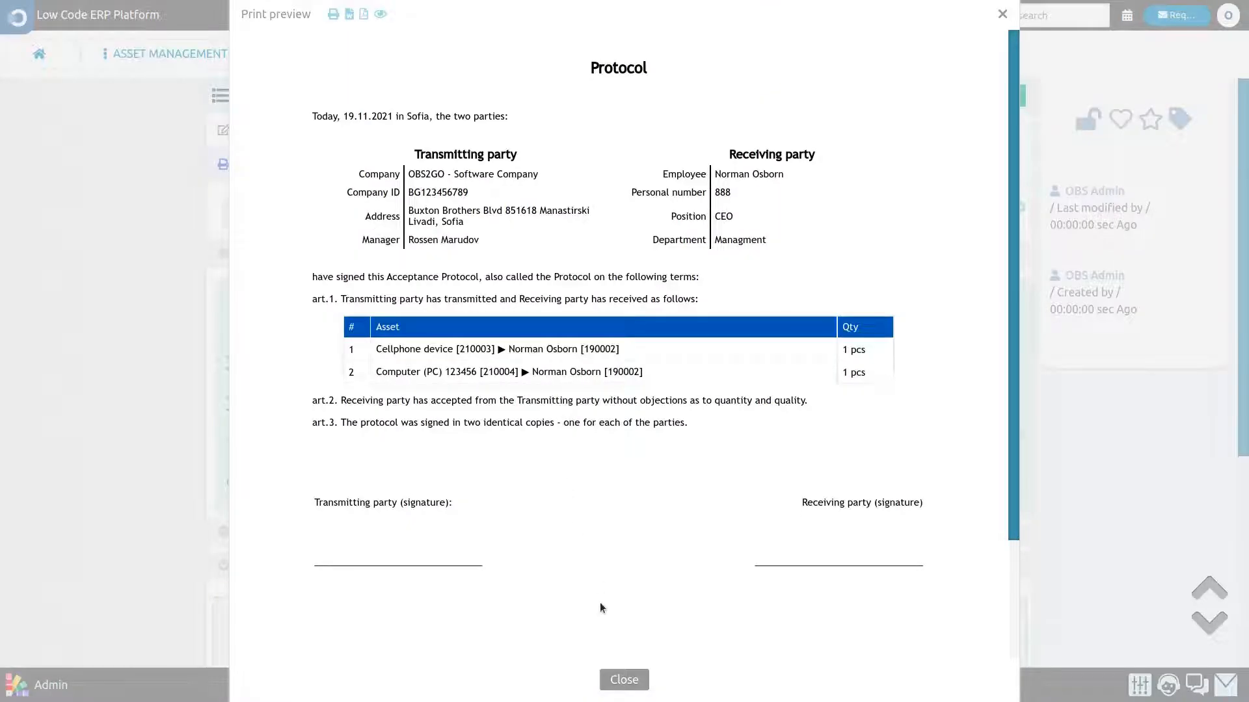
# - Close the protocol preview and open the Cellphone device asset for editing from the Long term tangible assets list
pyautogui.click(611, 679)
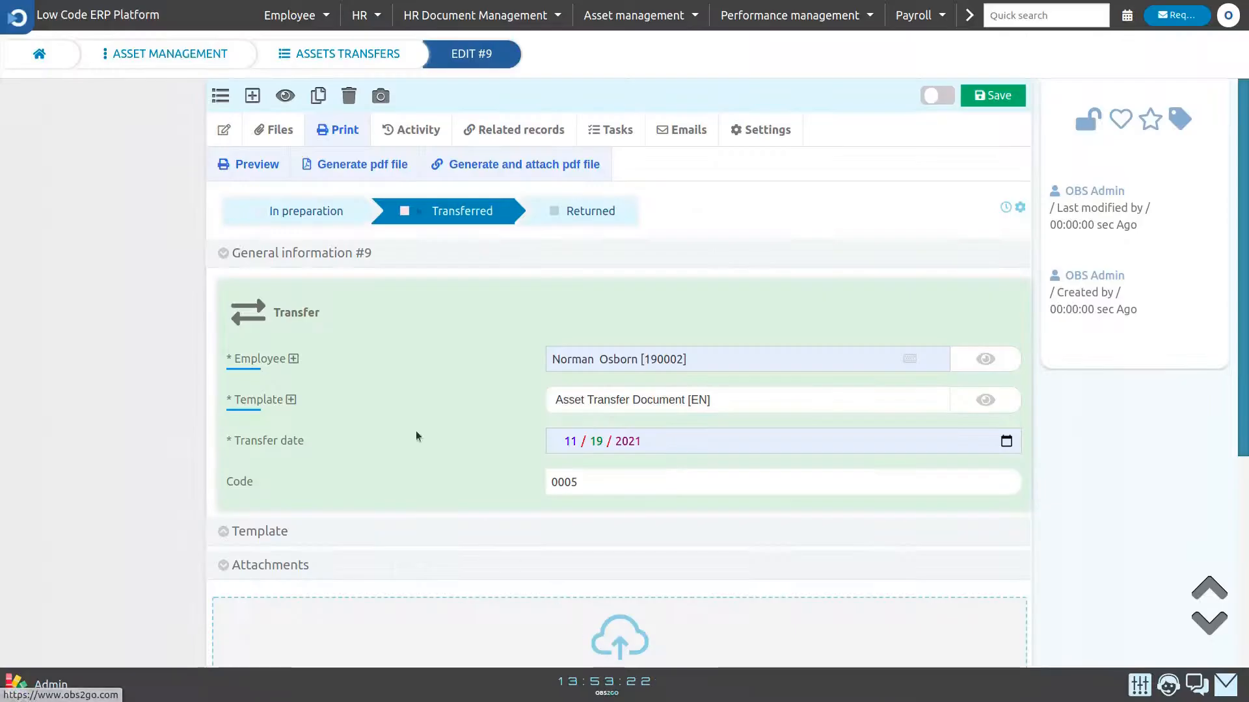
pyautogui.click(244, 66)
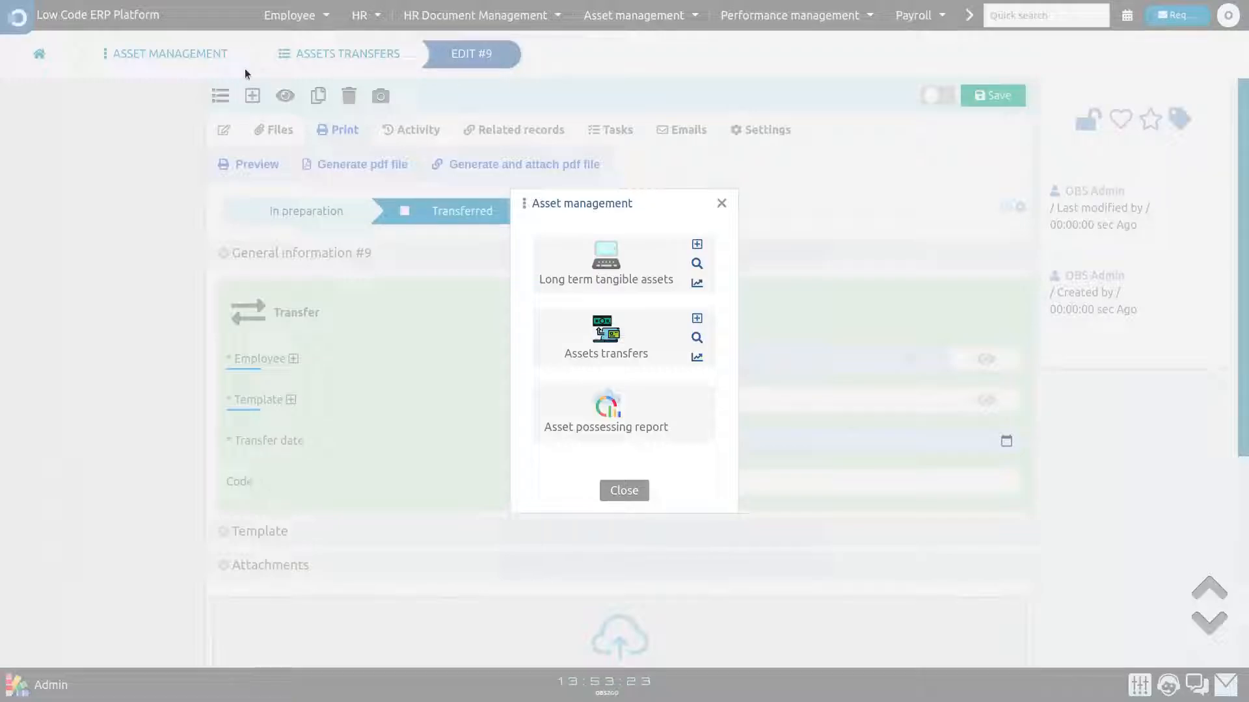
pyautogui.click(598, 278)
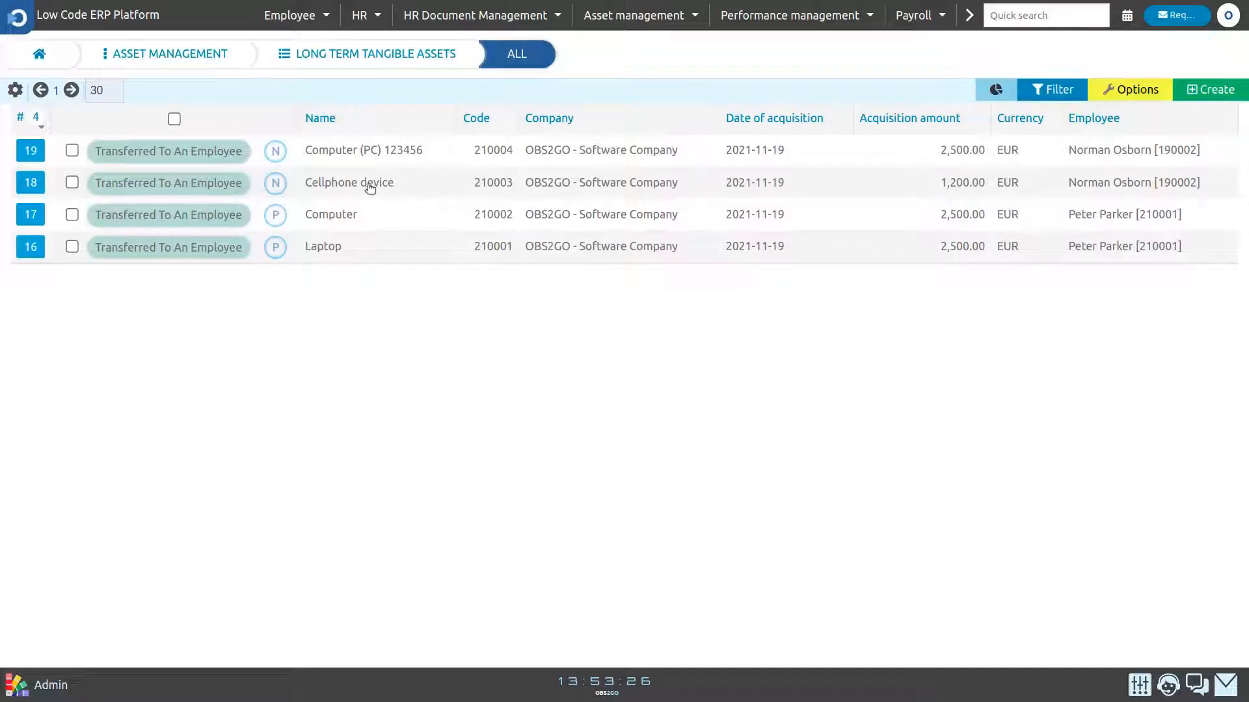
pyautogui.click(31, 182)
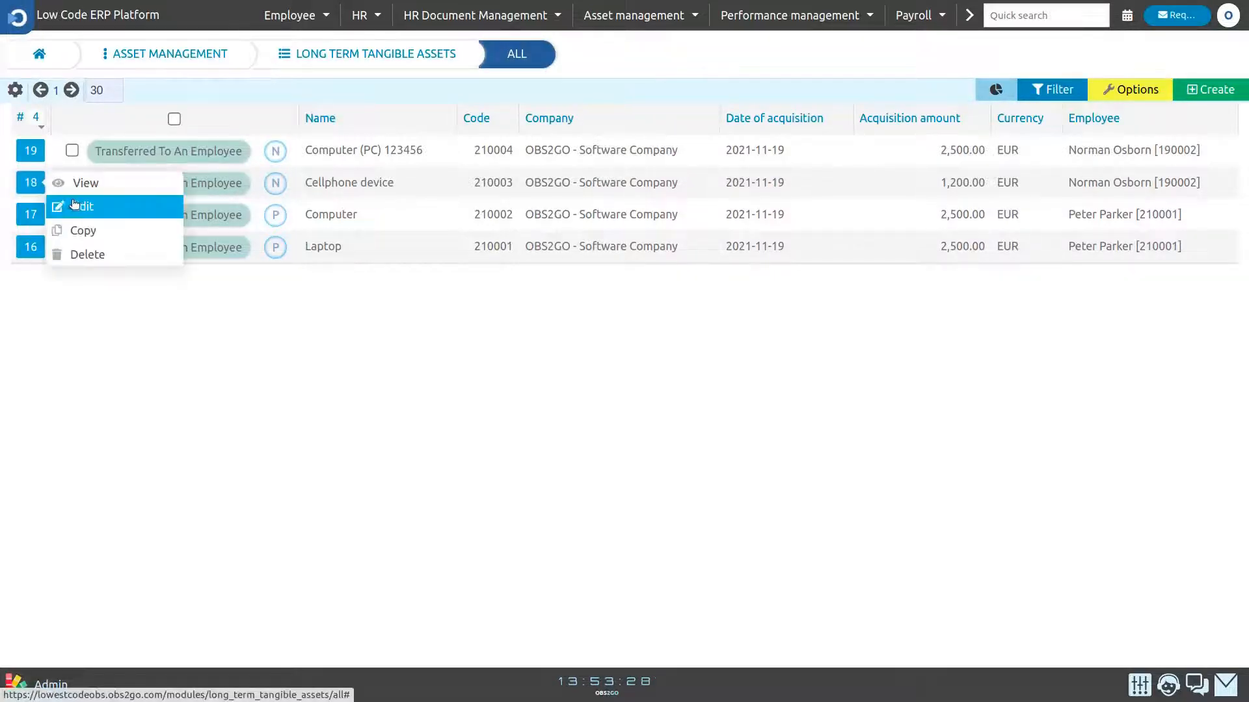
pyautogui.click(72, 206)
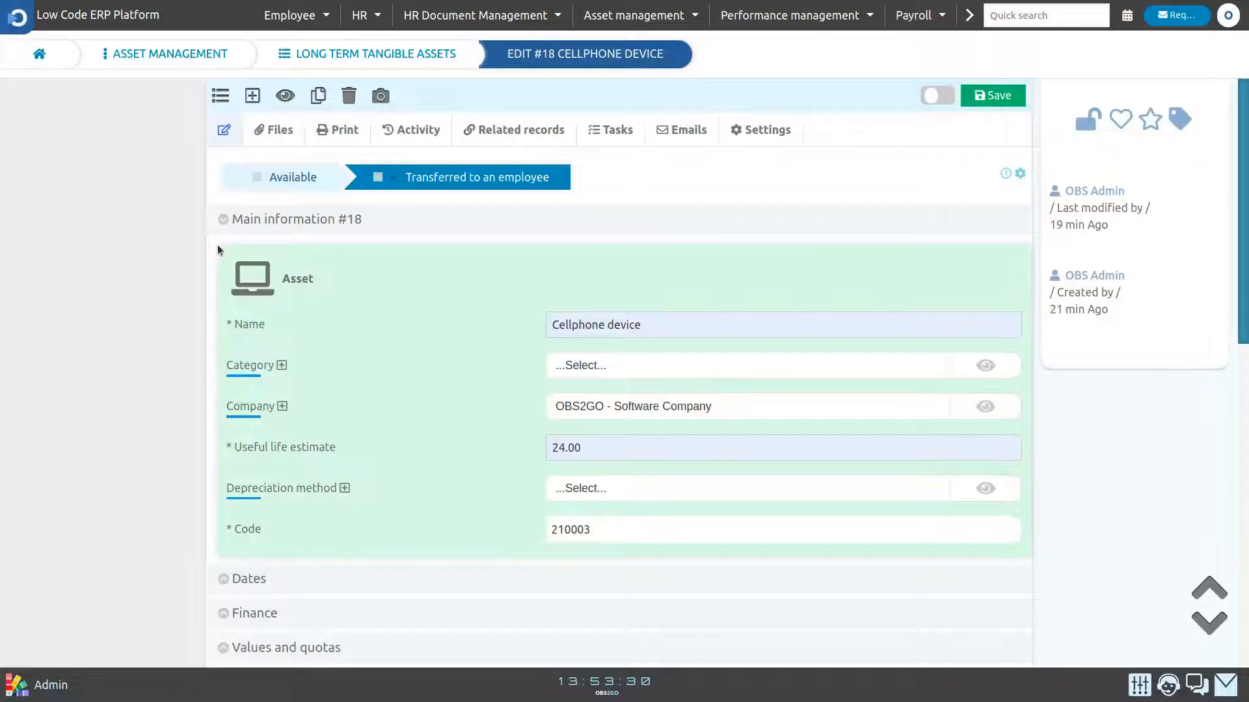
# - Expand the Cellphone device's History section, review its transfer log, and return to the assets list
pyautogui.moveTo(1231, 208); pyautogui.dragTo(1215, 562)
pyautogui.click(1227, 298)
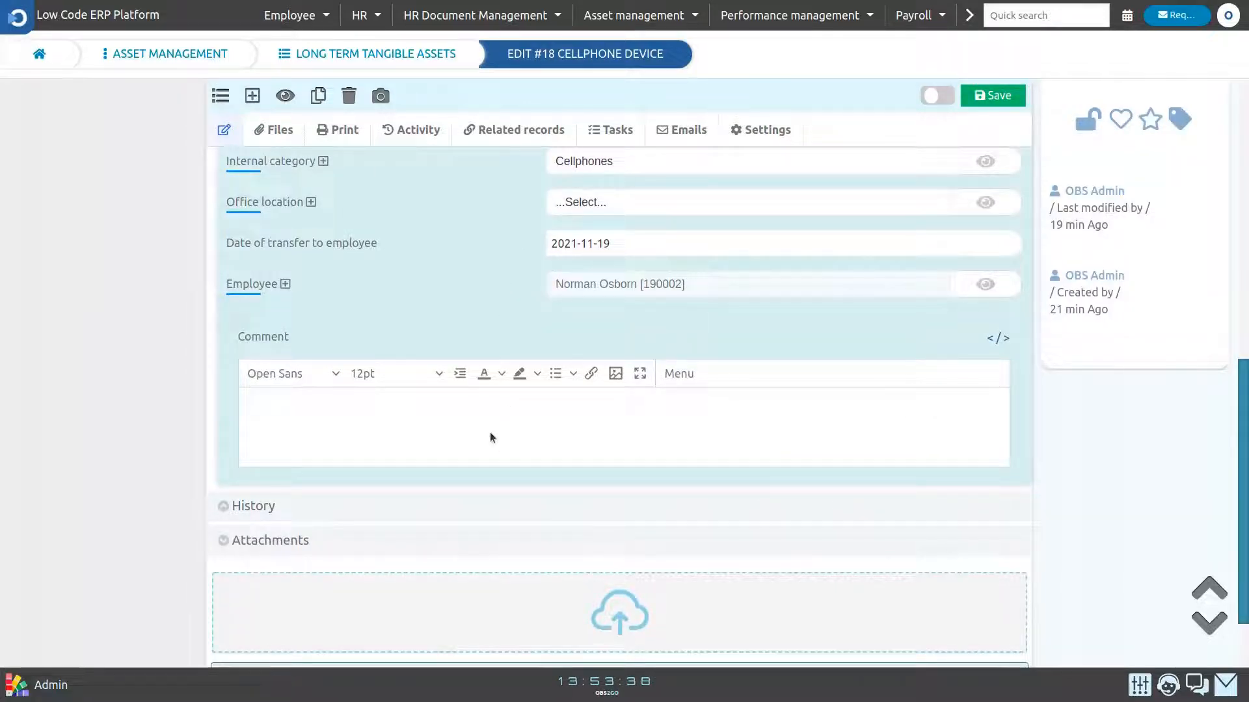
pyautogui.click(441, 500)
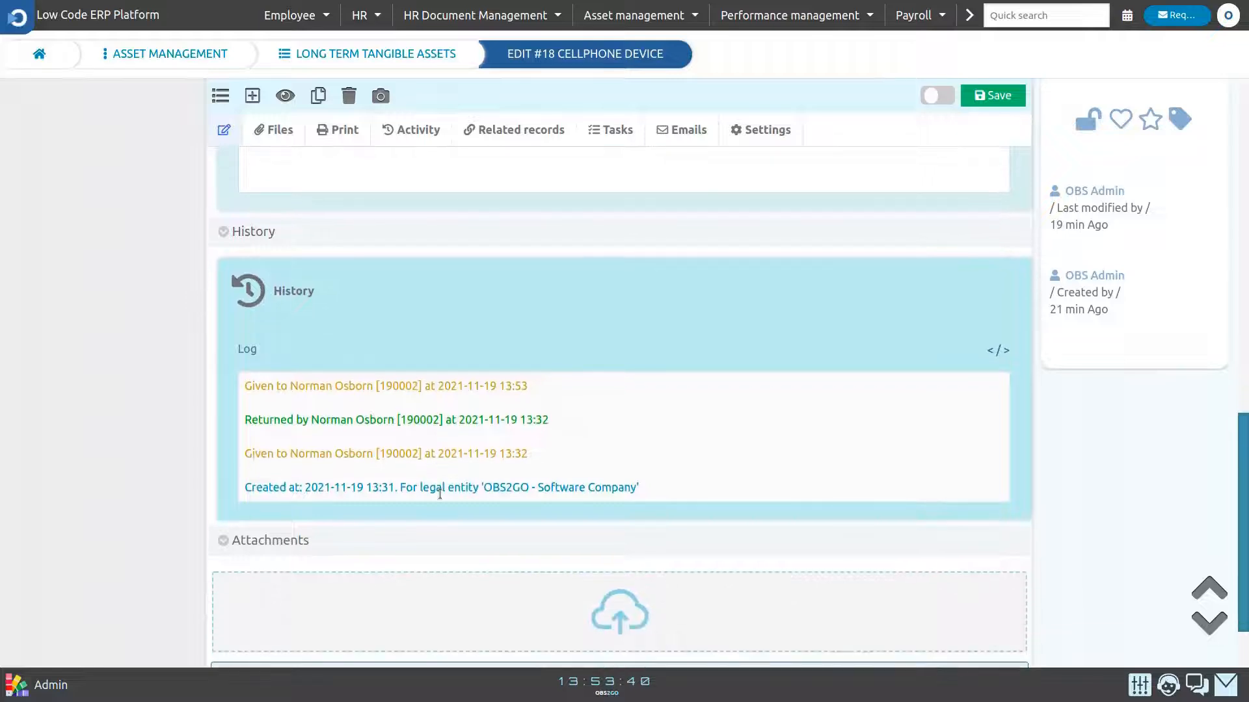
pyautogui.tripleClick(387, 386)
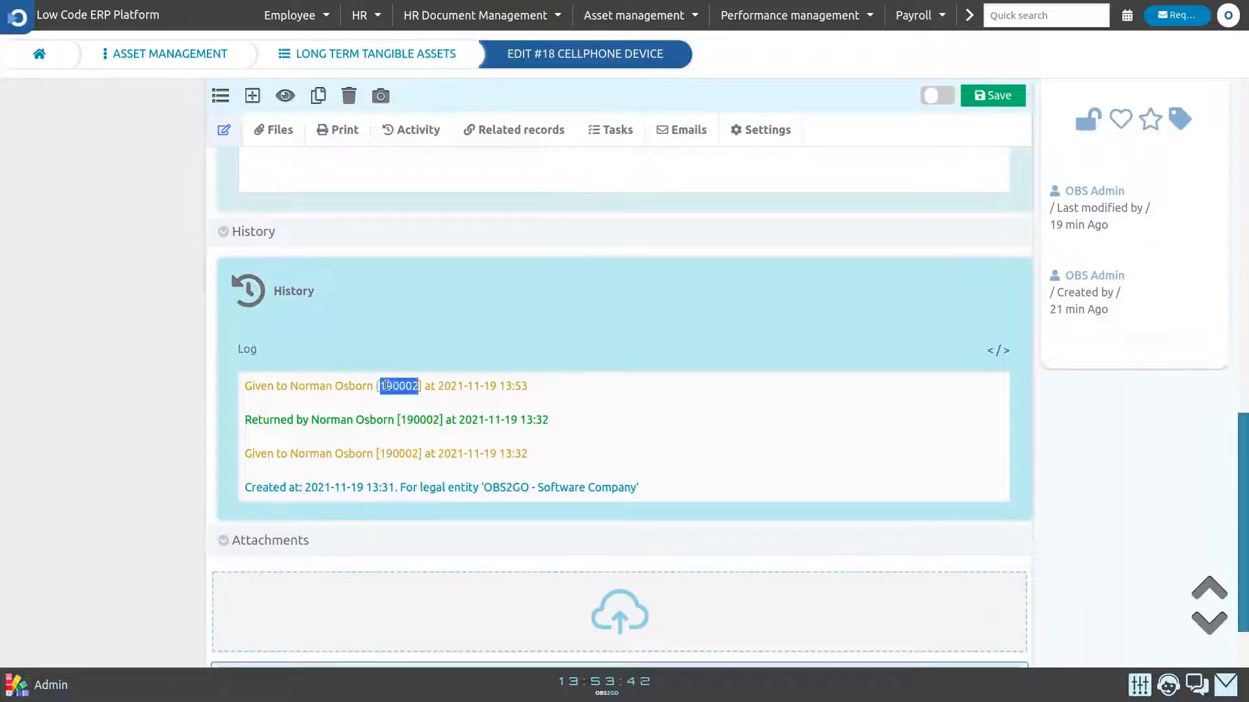
pyautogui.click(403, 408)
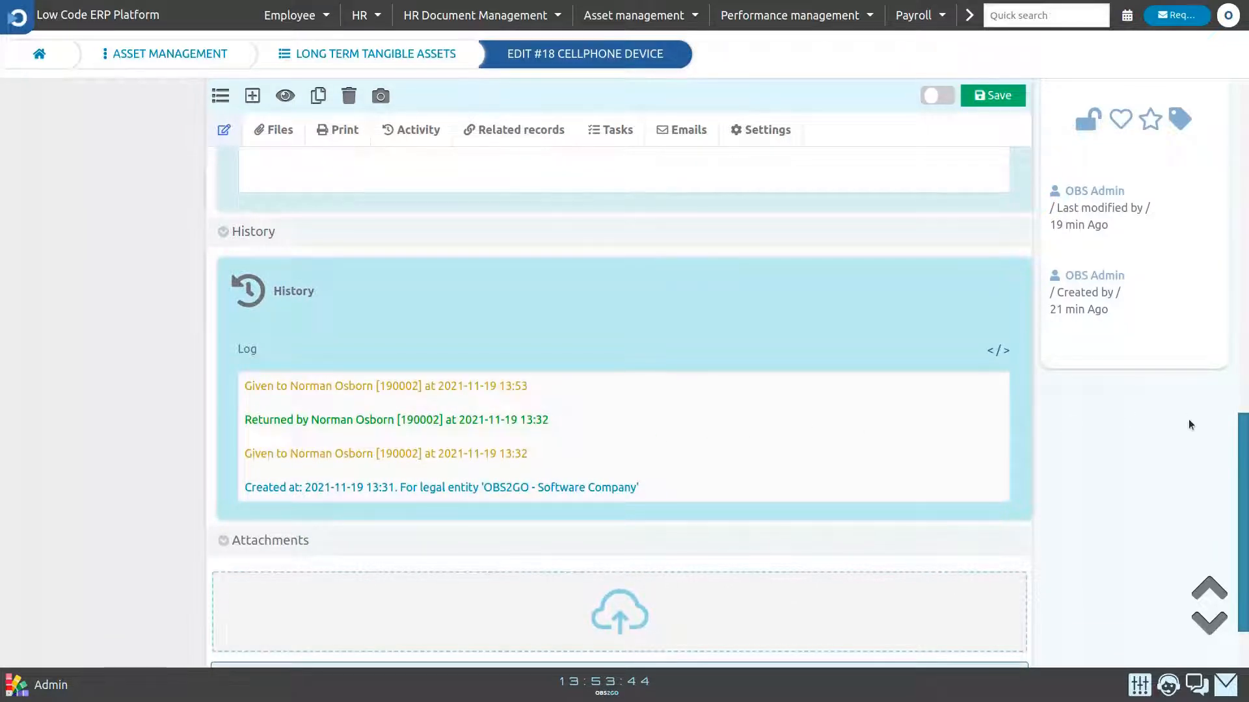
pyautogui.moveTo(1244, 463); pyautogui.dragTo(1246, 93)
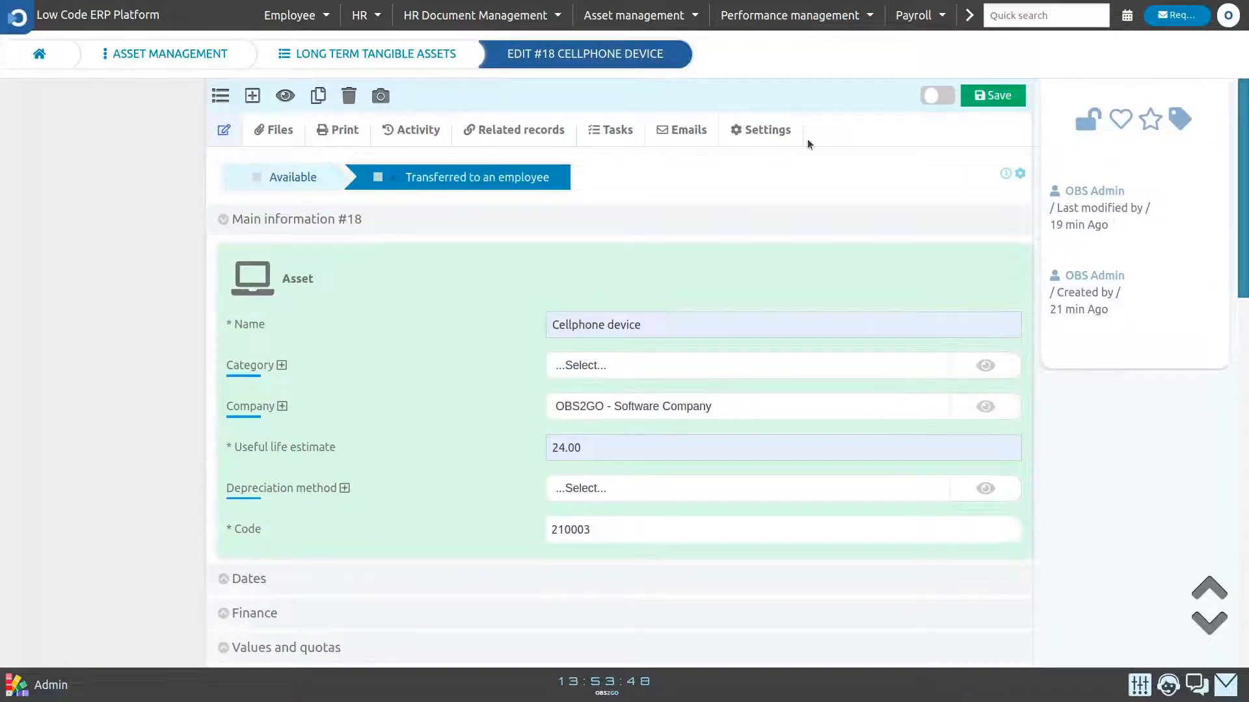
pyautogui.click(221, 96)
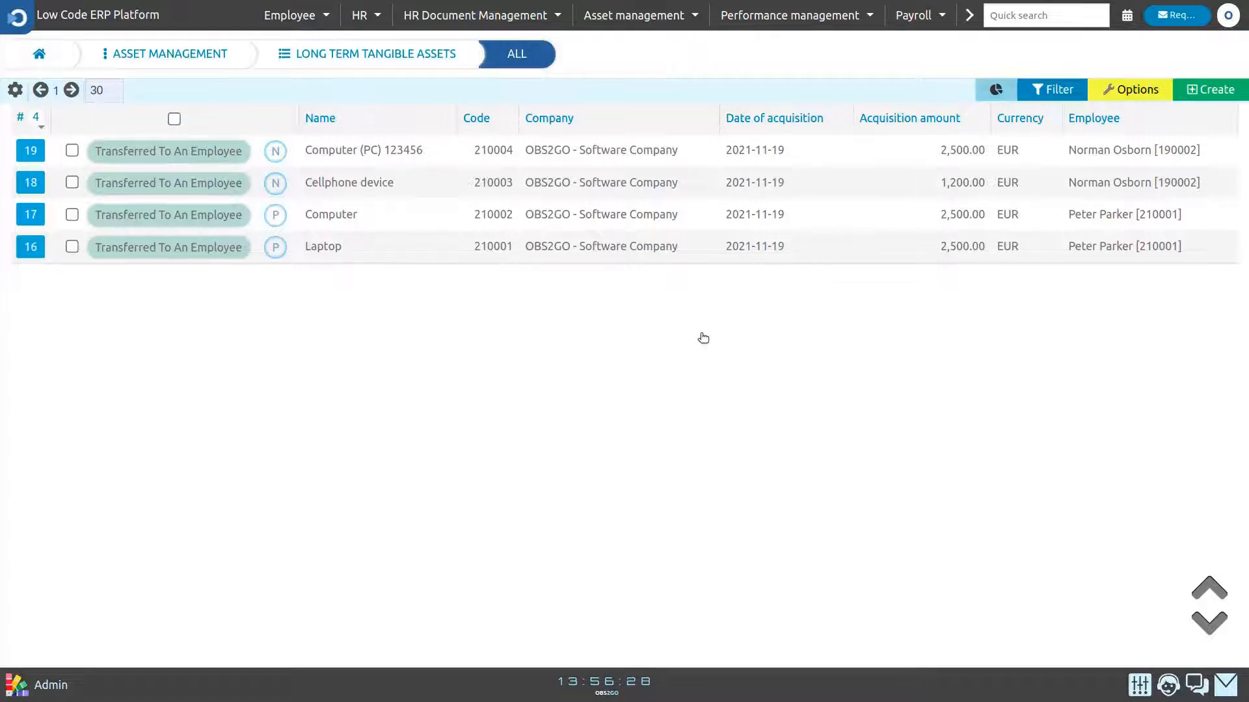
# - Open the Sales department employee's record from HR Staff, run the Return assets function and confirm it
pyautogui.click(360, 15)
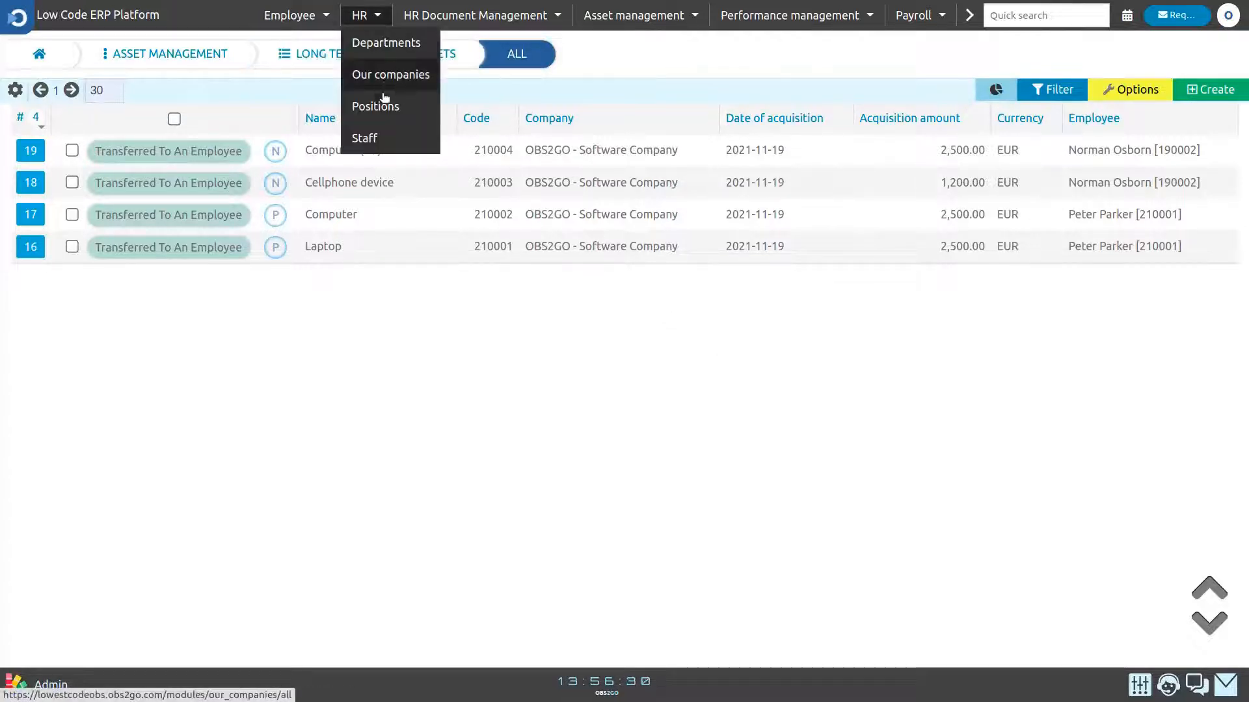
pyautogui.click(381, 137)
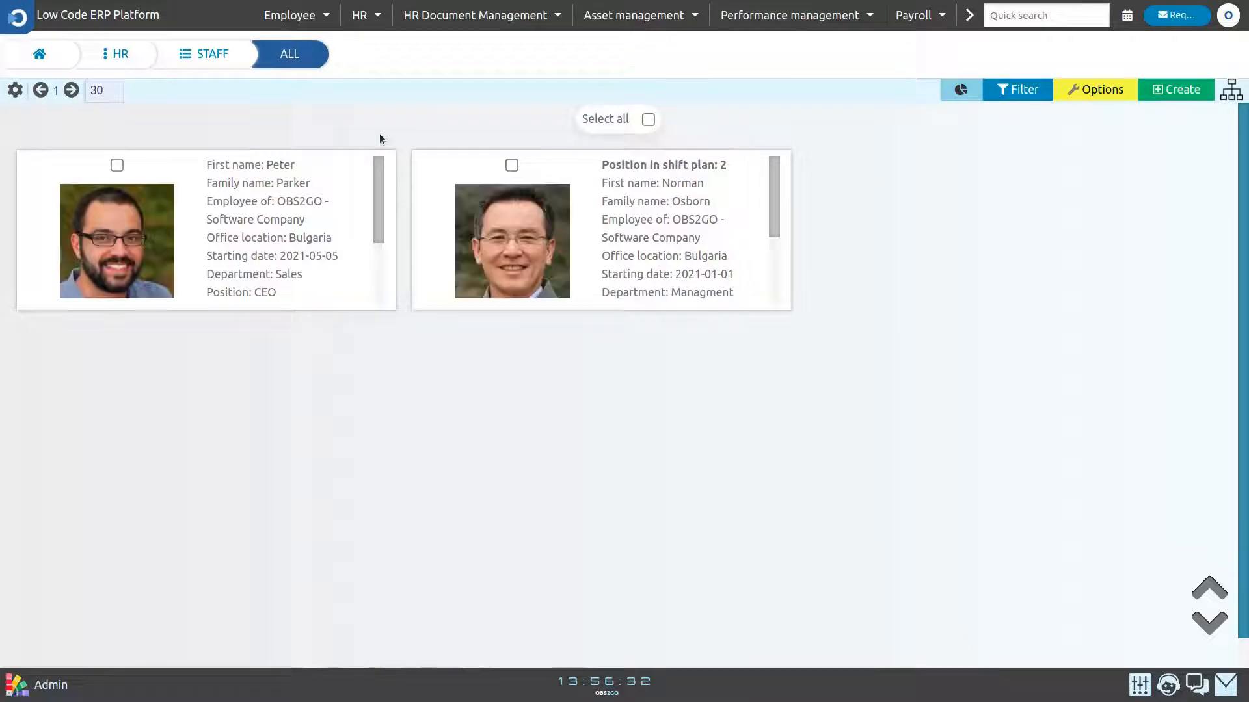
pyautogui.click(149, 247)
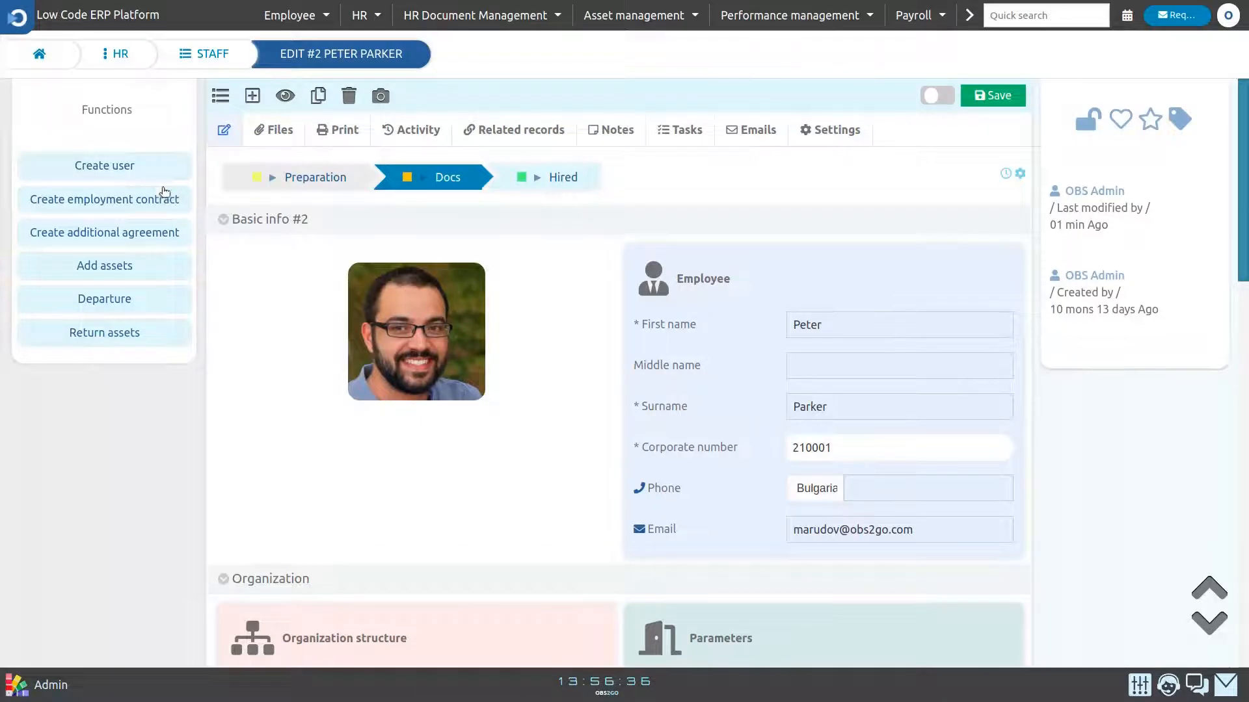
pyautogui.click(163, 339)
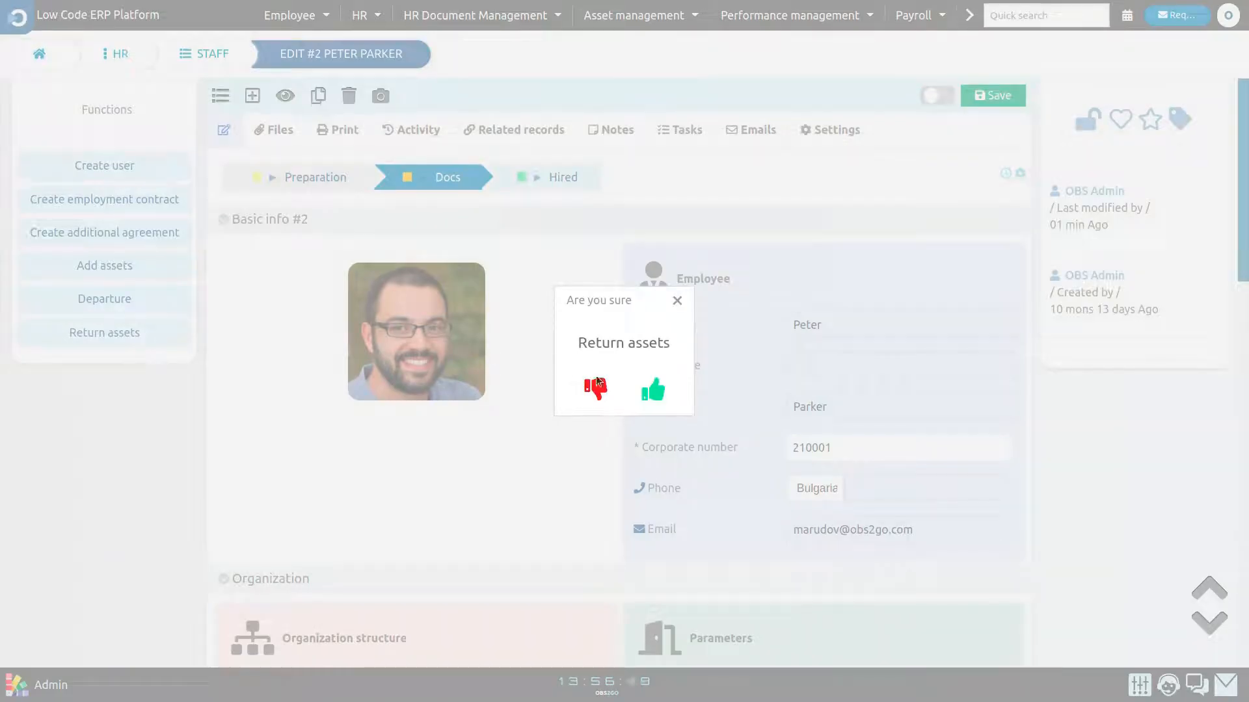
pyautogui.click(657, 393)
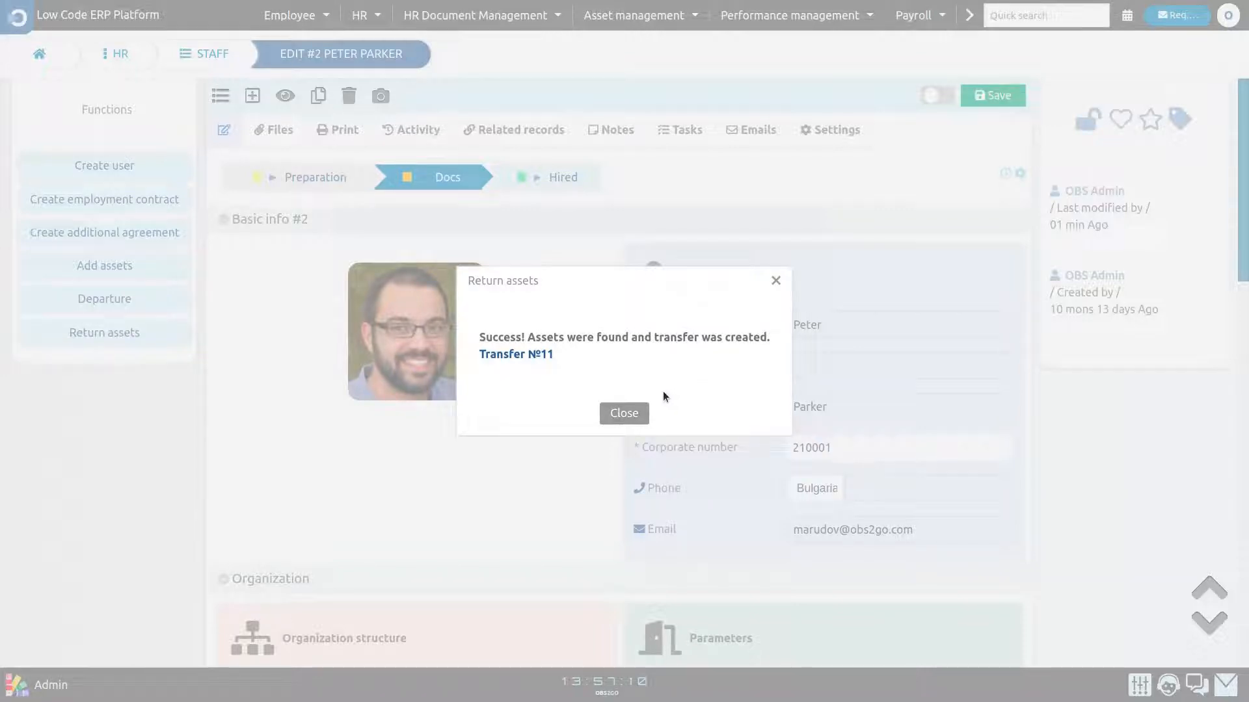
# - Open the newly created return transfer and examine its Assets list
pyautogui.click(550, 356)
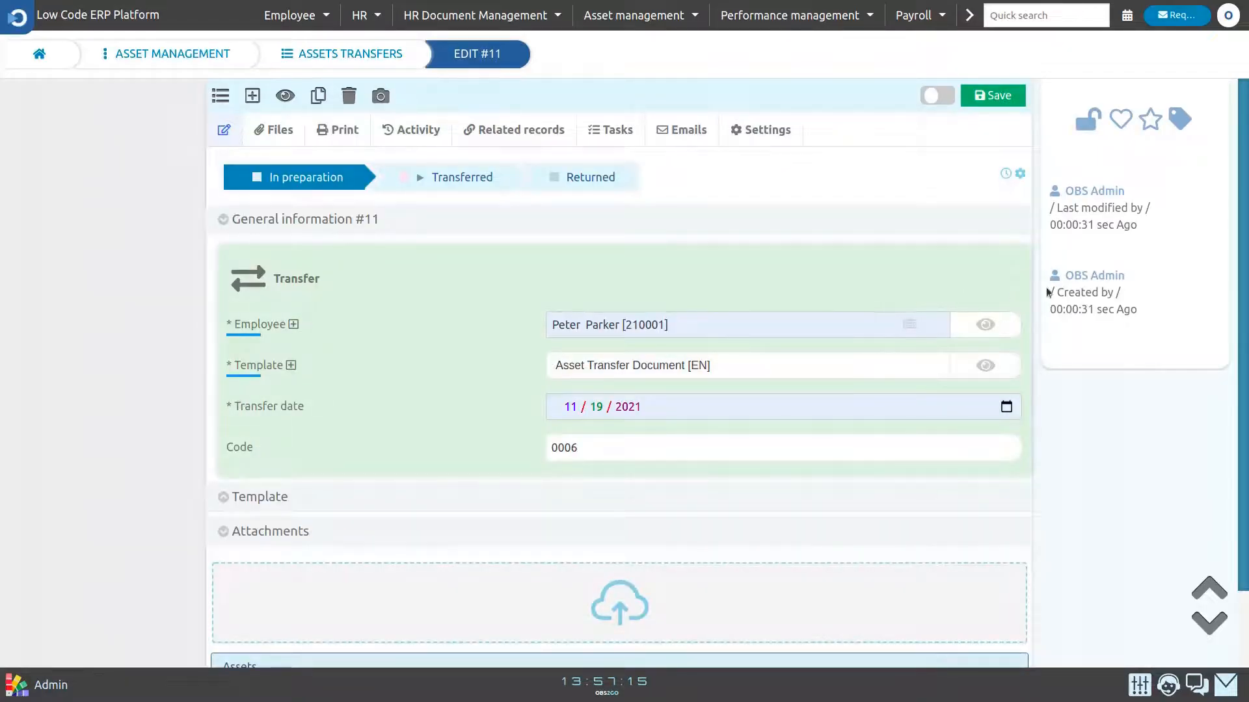
pyautogui.scroll(-2, 883, 543)
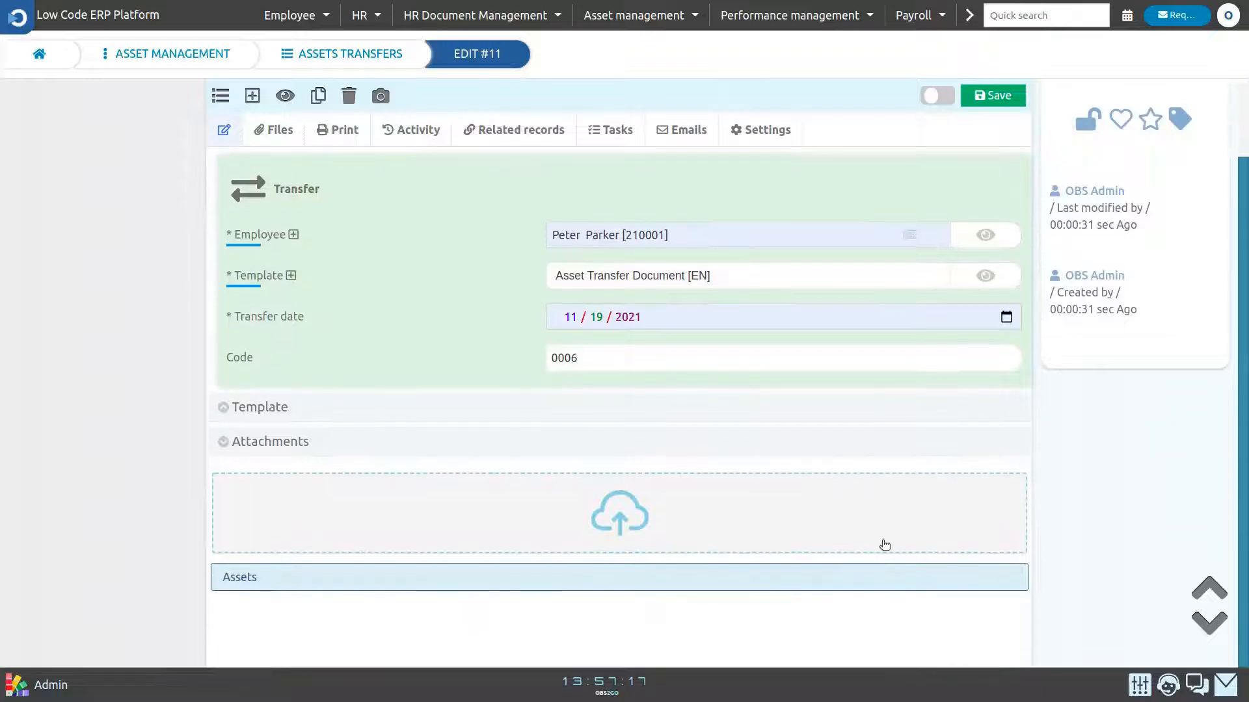
pyautogui.scroll(-3, 820, 576)
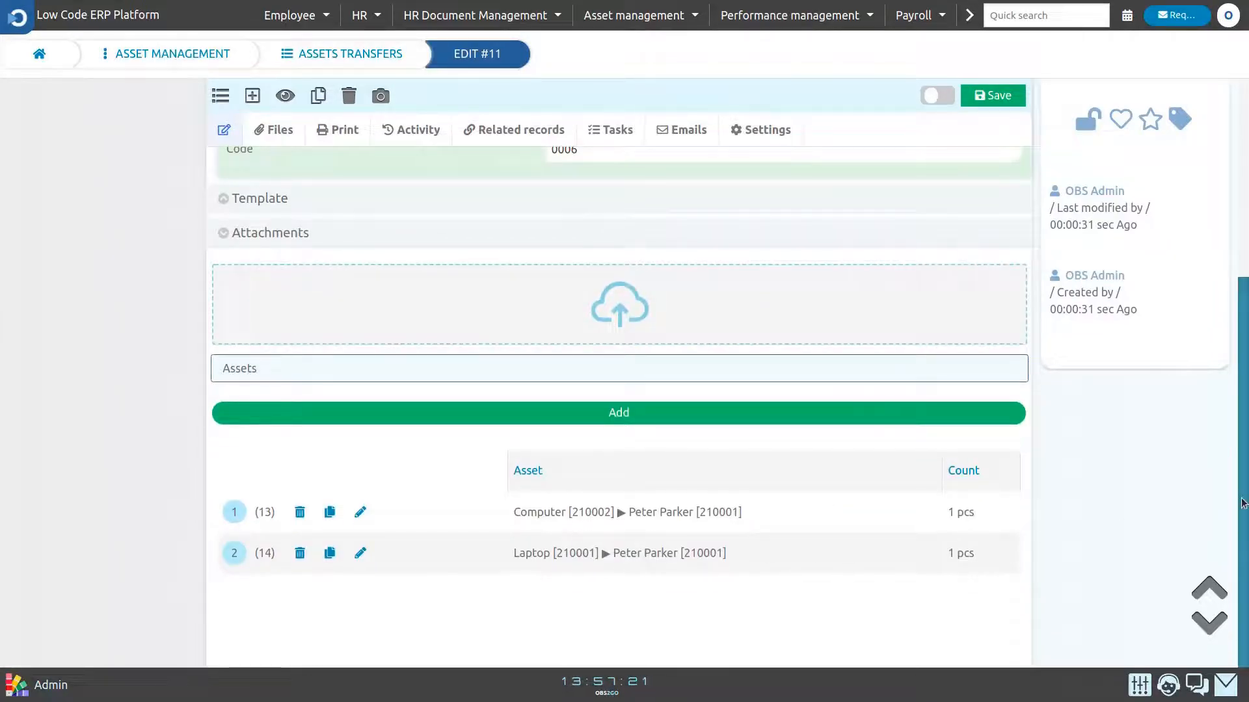
# - Move the return transfer to the Returned stage, confirm the change and dismiss the completion notice
pyautogui.scroll(5, 985, 309)
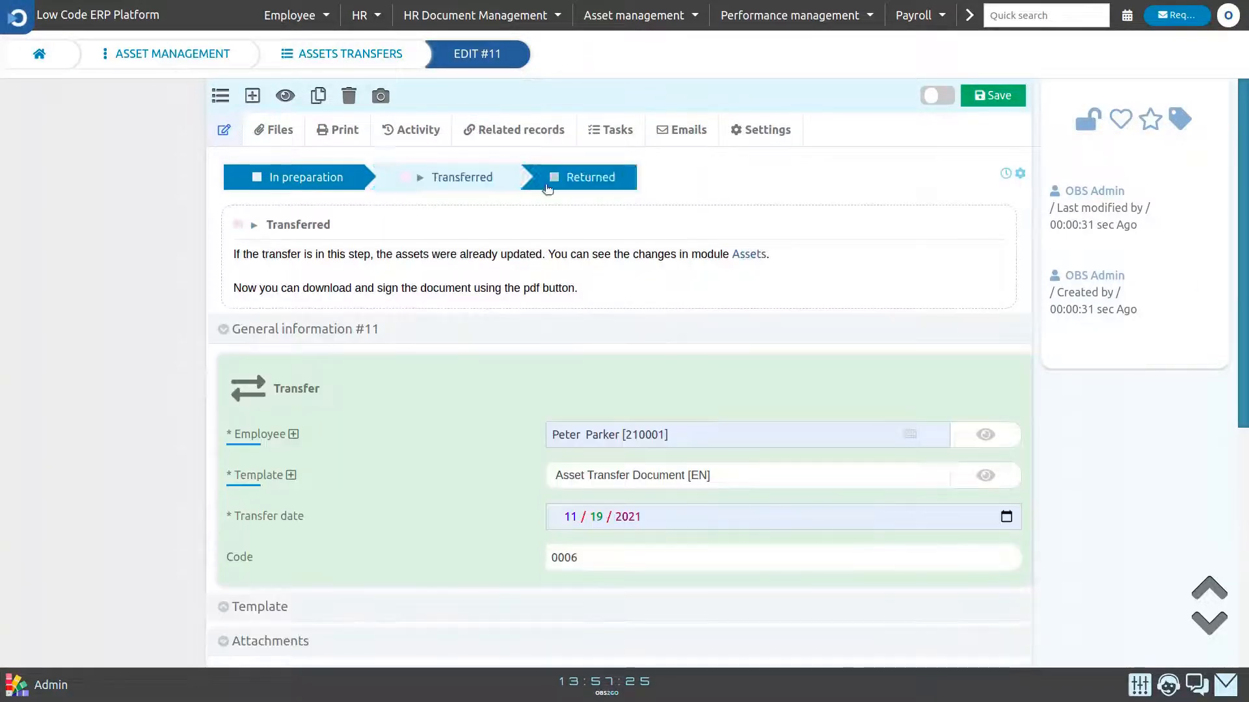
pyautogui.click(588, 177)
pyautogui.click(651, 389)
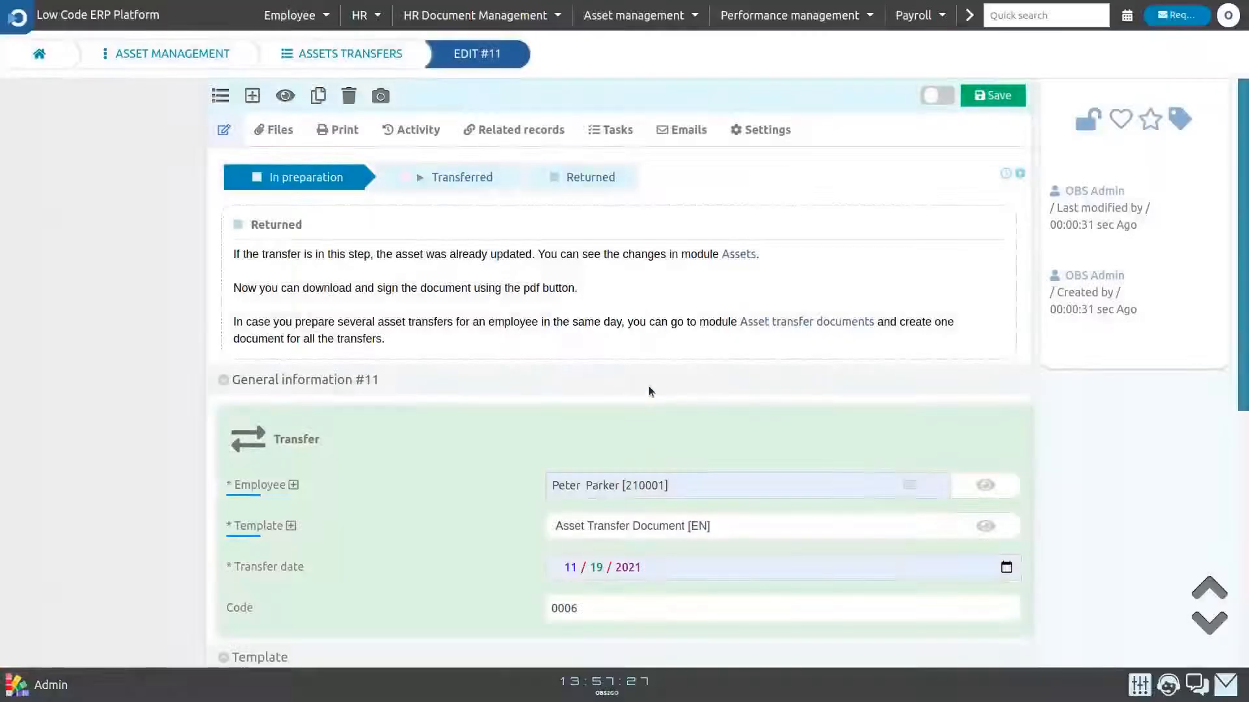
pyautogui.tripleClick(642, 313)
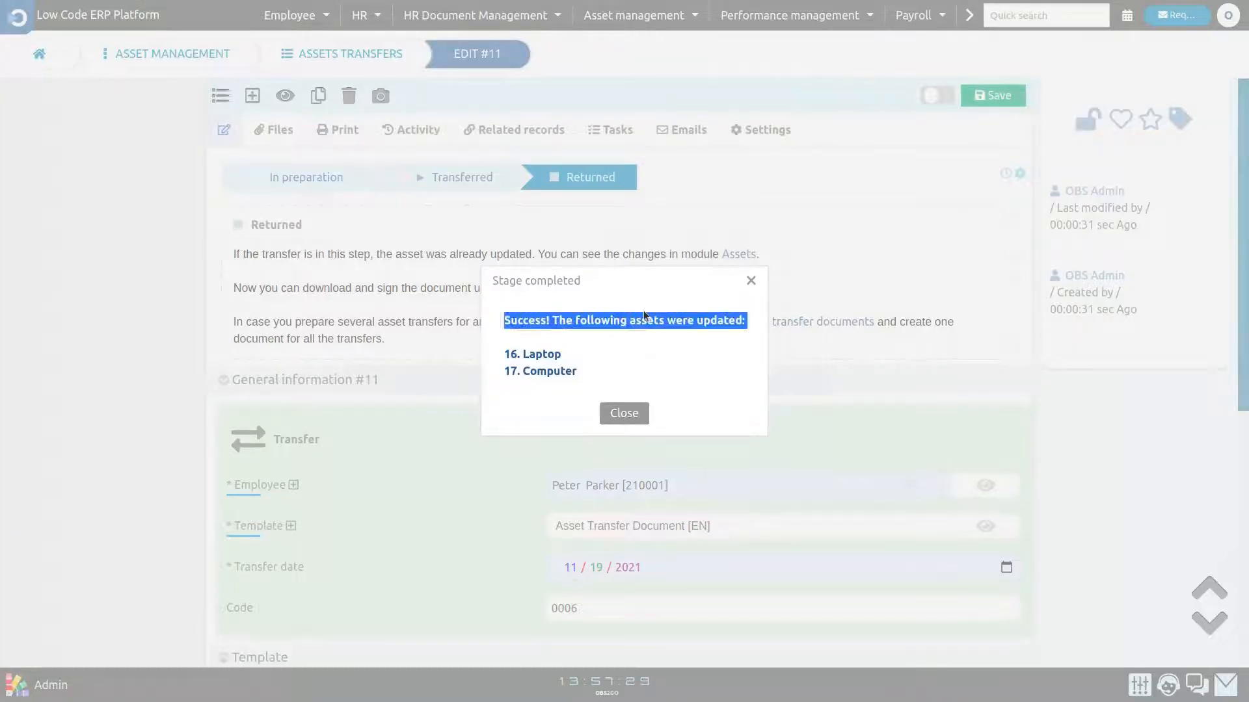
pyautogui.click(647, 374)
pyautogui.click(625, 413)
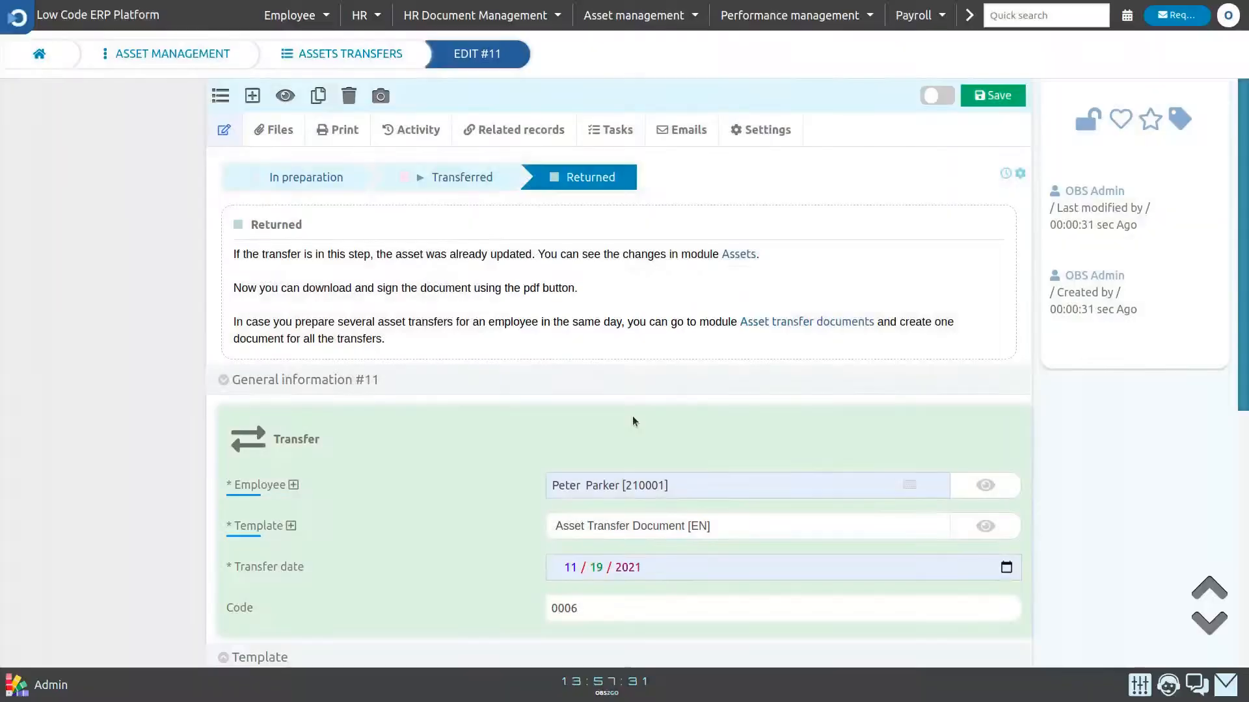
# - Check the asset statuses in Long term tangible assets and open the Laptop asset for editing
pyautogui.click(221, 53)
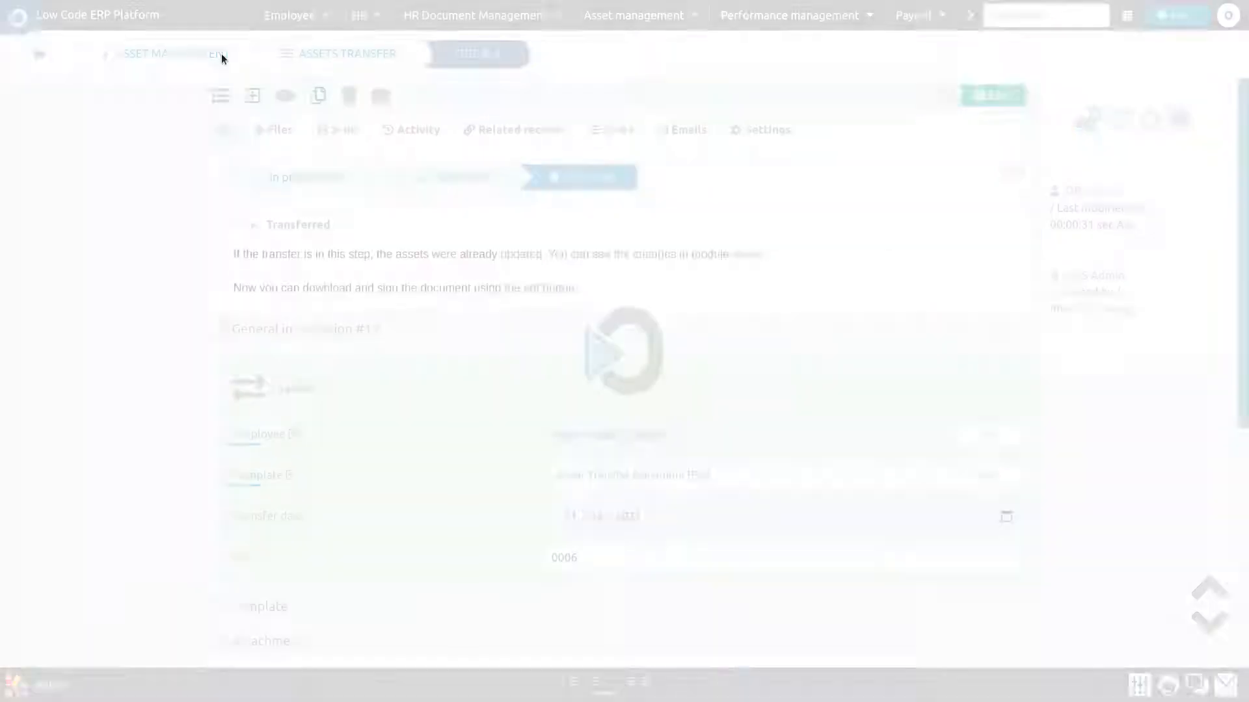
pyautogui.click(604, 277)
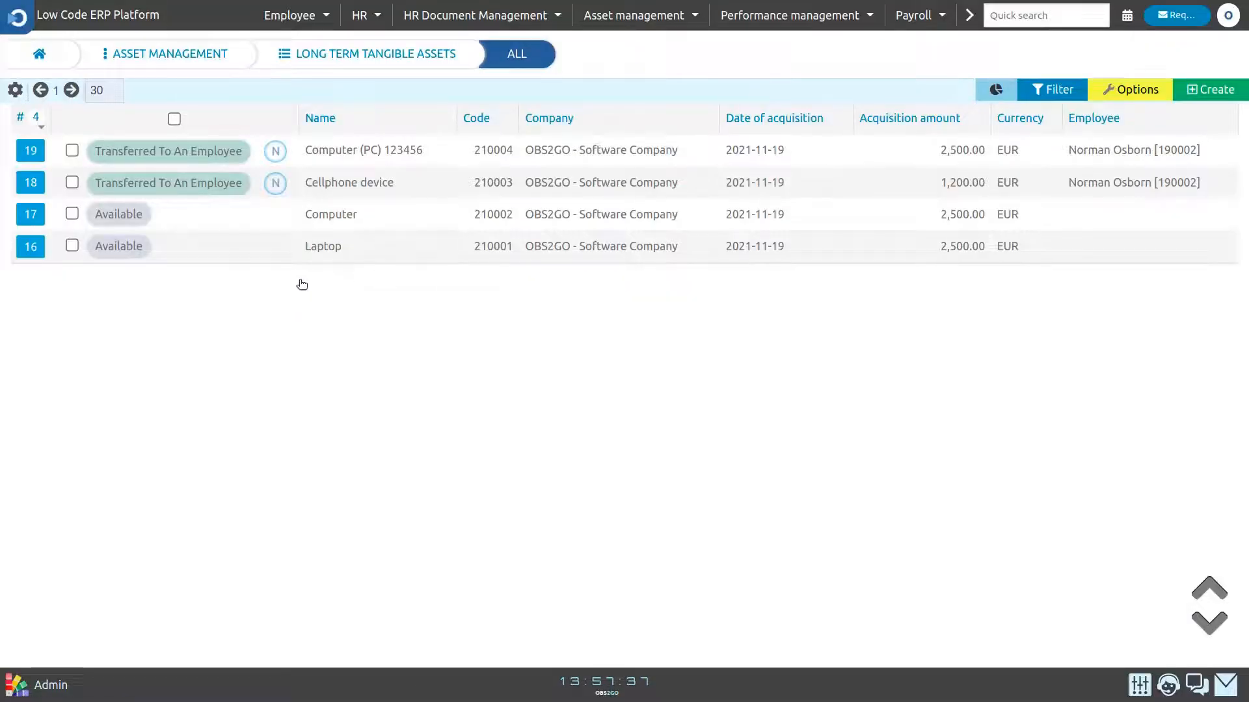
pyautogui.click(46, 249)
pyautogui.click(73, 267)
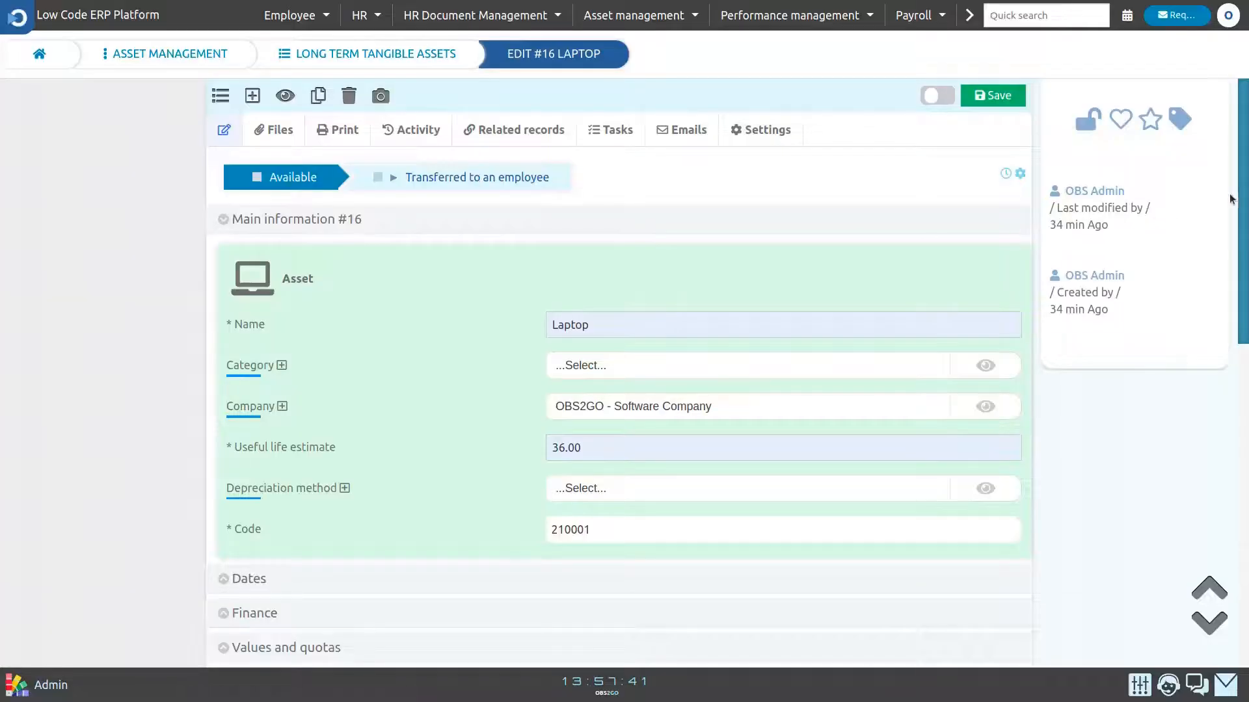
# - Expand the Laptop's History section and review the return entry in its log
pyautogui.moveTo(1242, 202); pyautogui.dragTo(1245, 503)
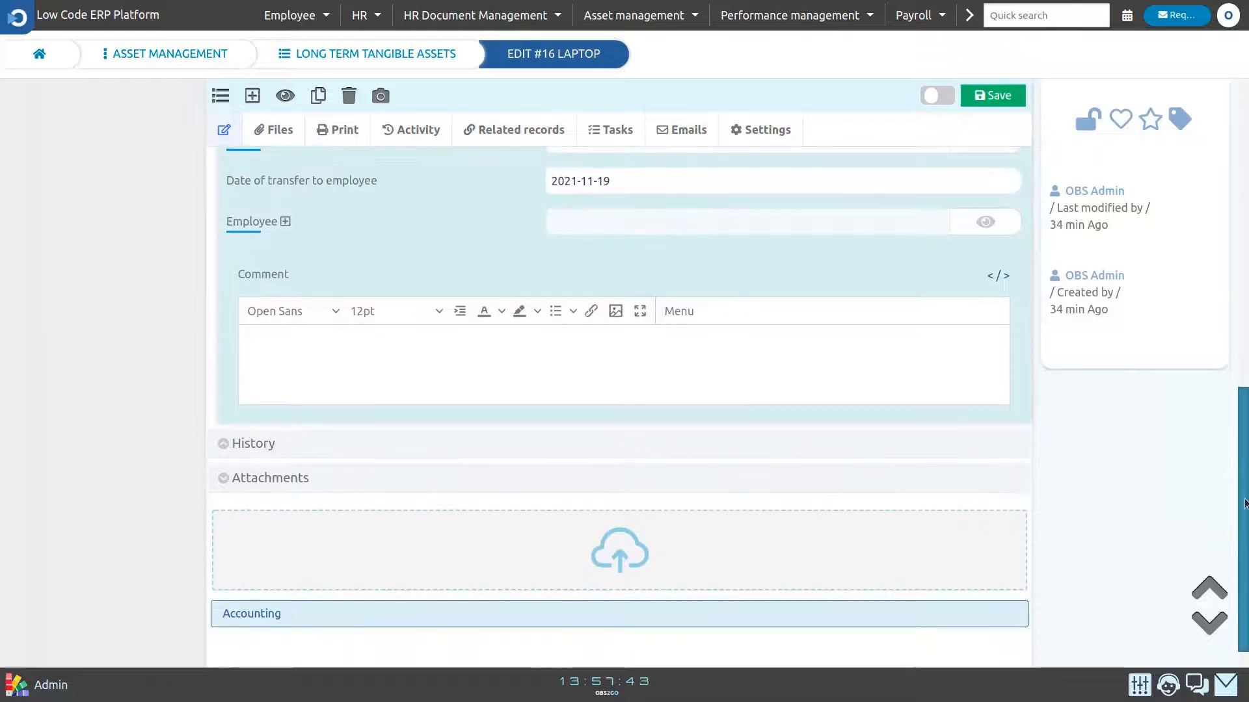
pyautogui.click(697, 447)
pyautogui.scroll(-3, 690, 432)
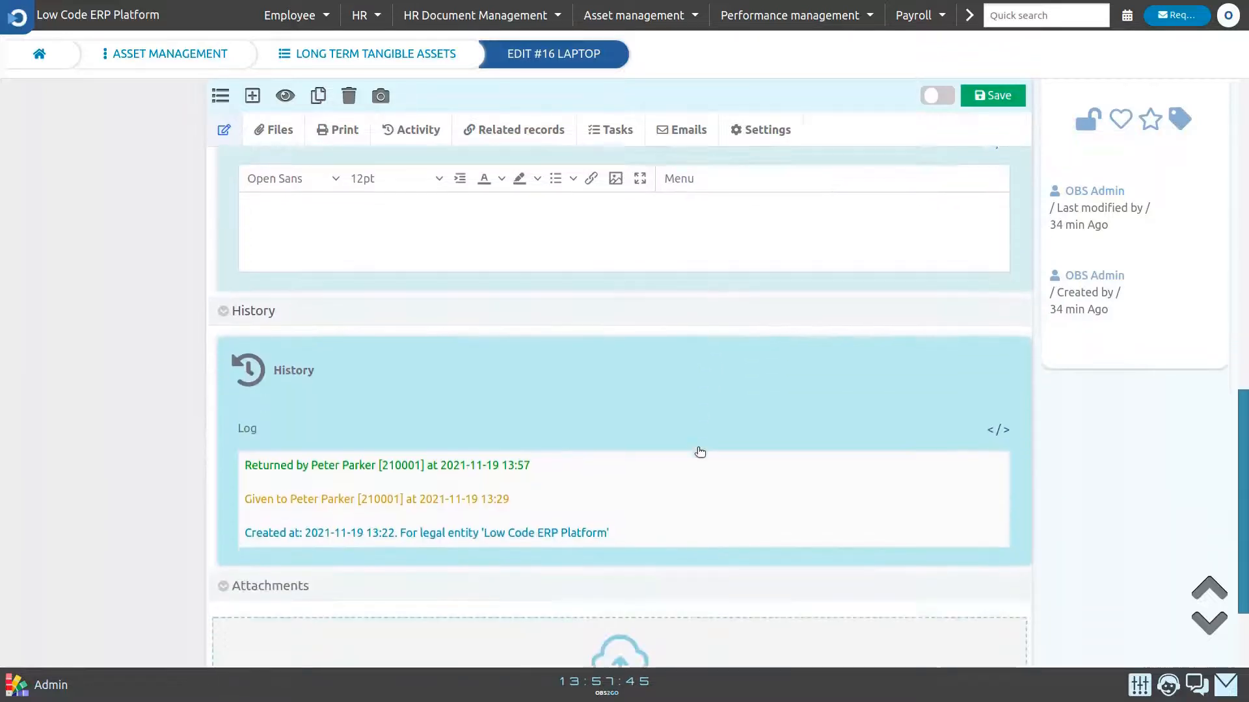
pyautogui.tripleClick(487, 429)
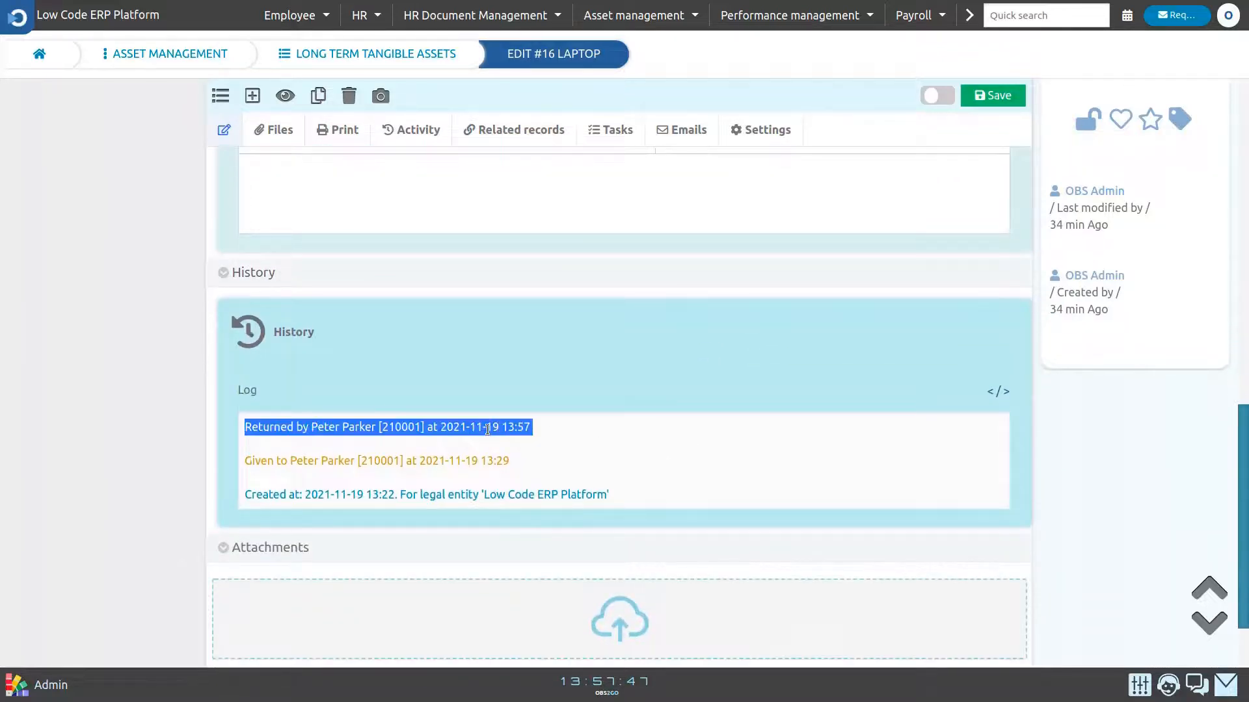
pyautogui.click(488, 429)
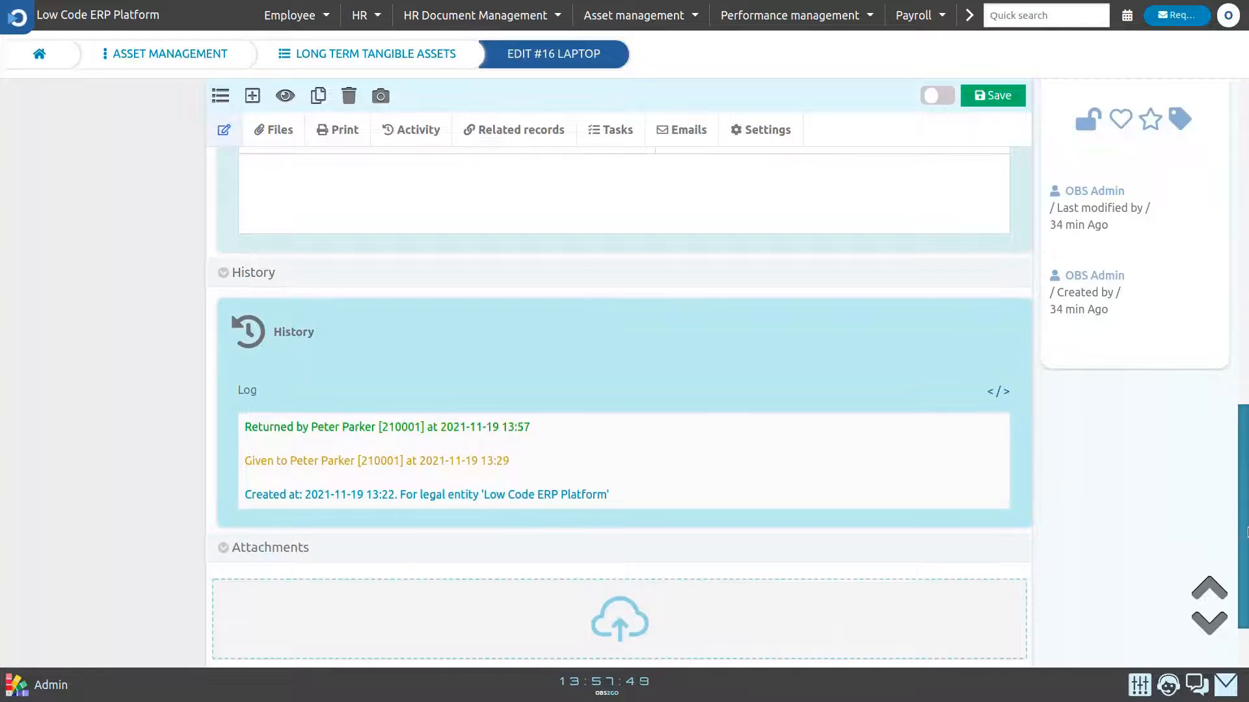
pyautogui.moveTo(1247, 532); pyautogui.dragTo(1247, 215)
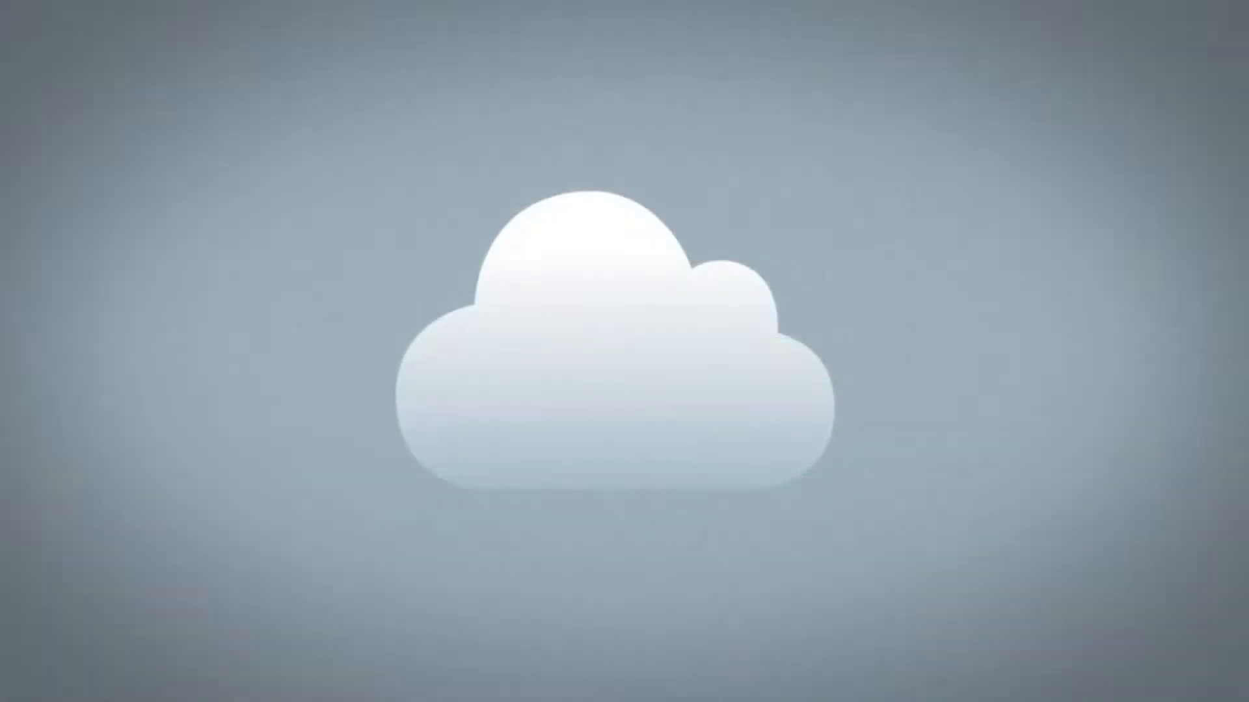